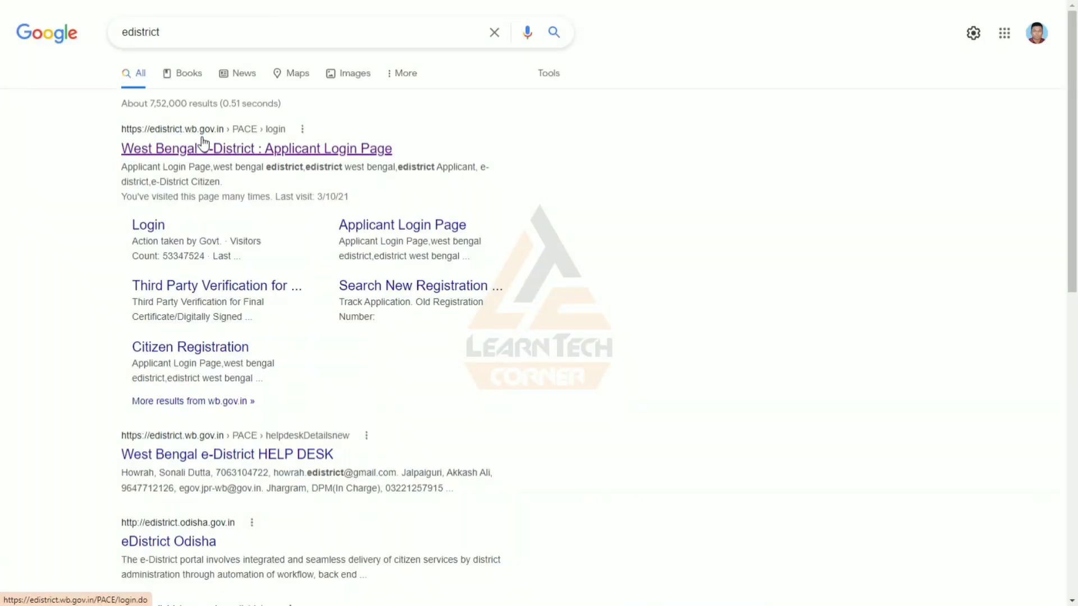
- Open the West Bengal e-District applicant login page and log in with the username, password and captcha
click(210, 149)
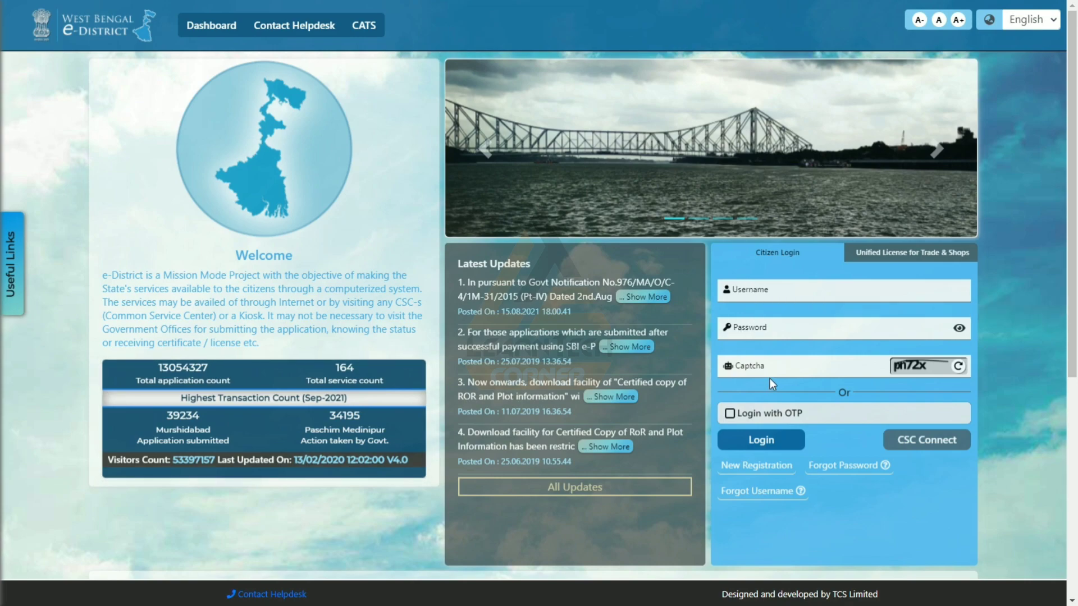
click(741, 283)
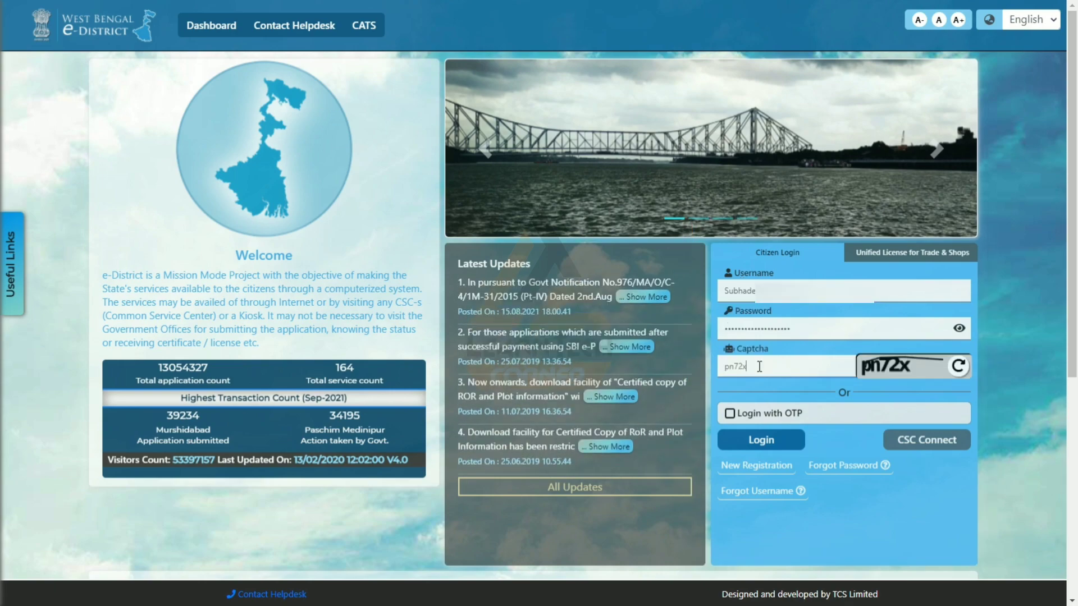
text(x)
click(761, 440)
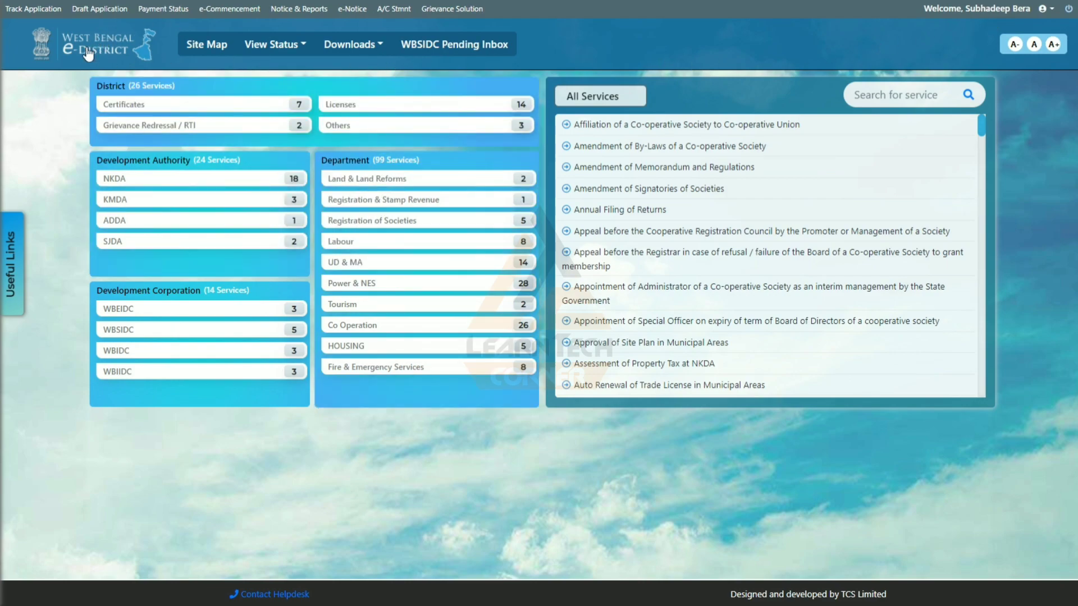
- Open the application tracking list and review the sent-back Income Certificate entry's AIN, service name, applicant name and application date
click(33, 10)
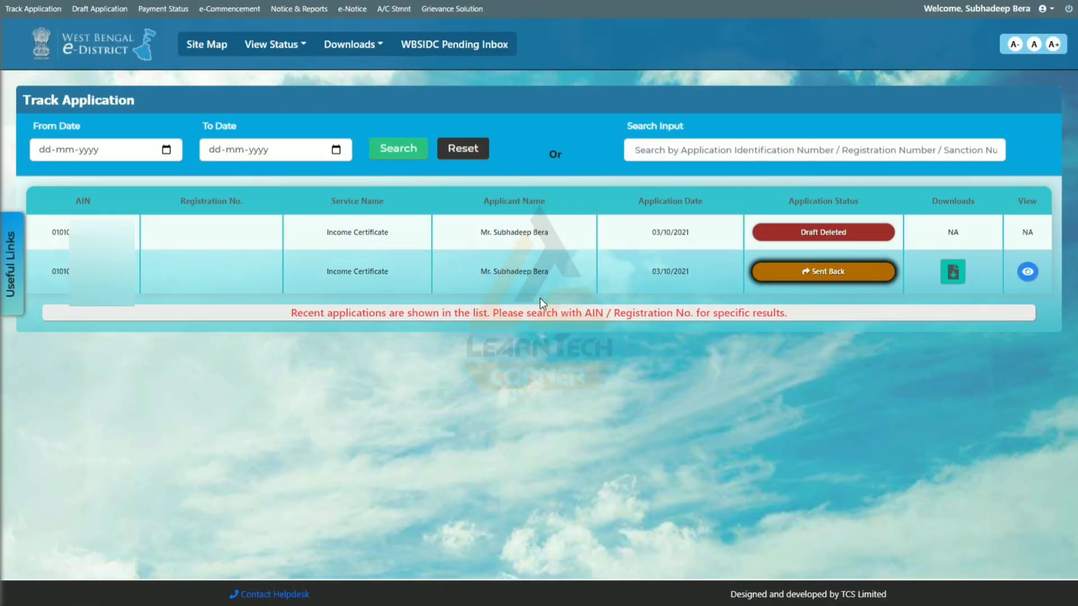
double_click(52, 271)
click(59, 274)
drag(319, 270, 397, 275)
click(396, 275)
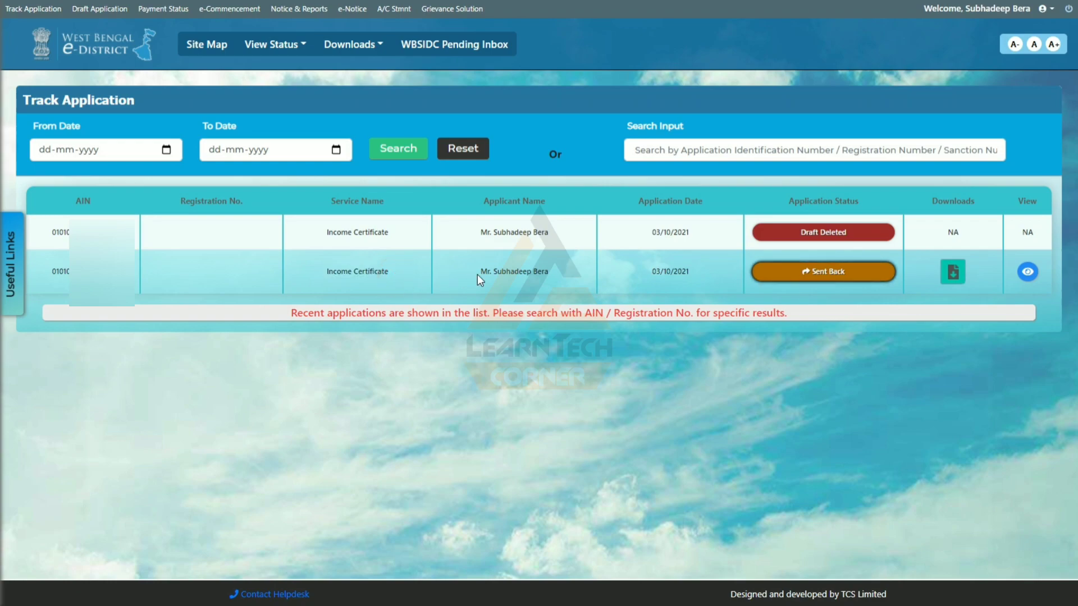
drag(476, 272, 558, 272)
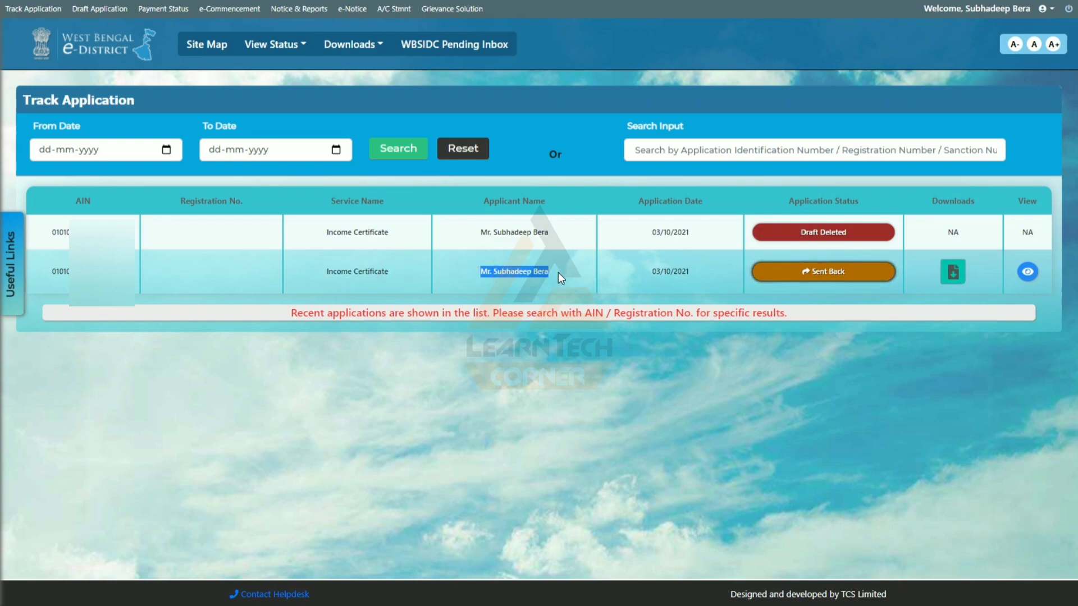
click(558, 272)
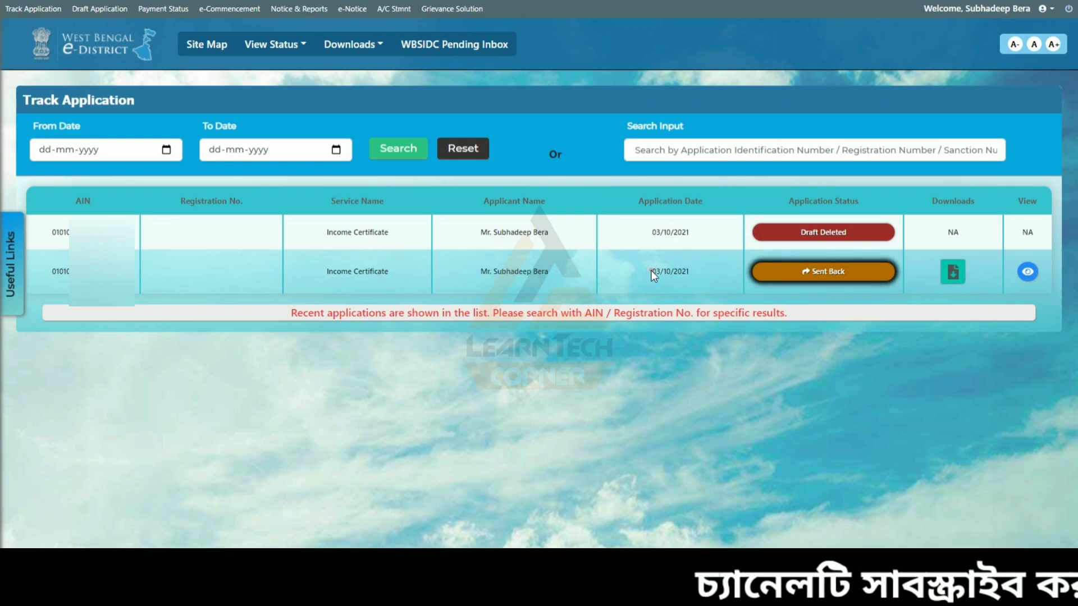
drag(651, 271, 697, 274)
click(671, 278)
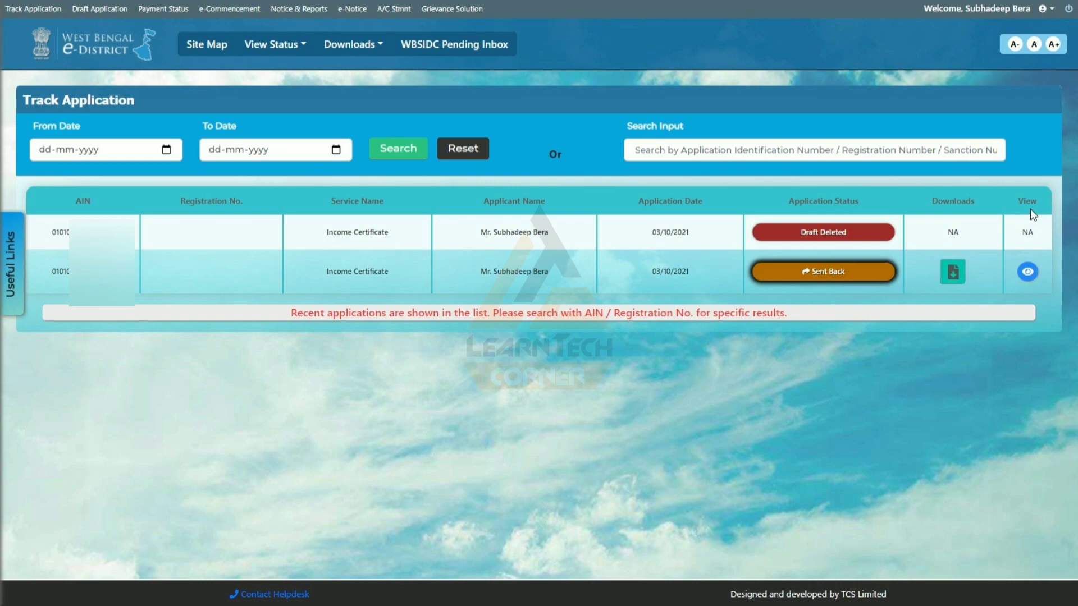
- View the sent-back Income Certificate application and review its application details, supporting documents and payment details
click(1029, 274)
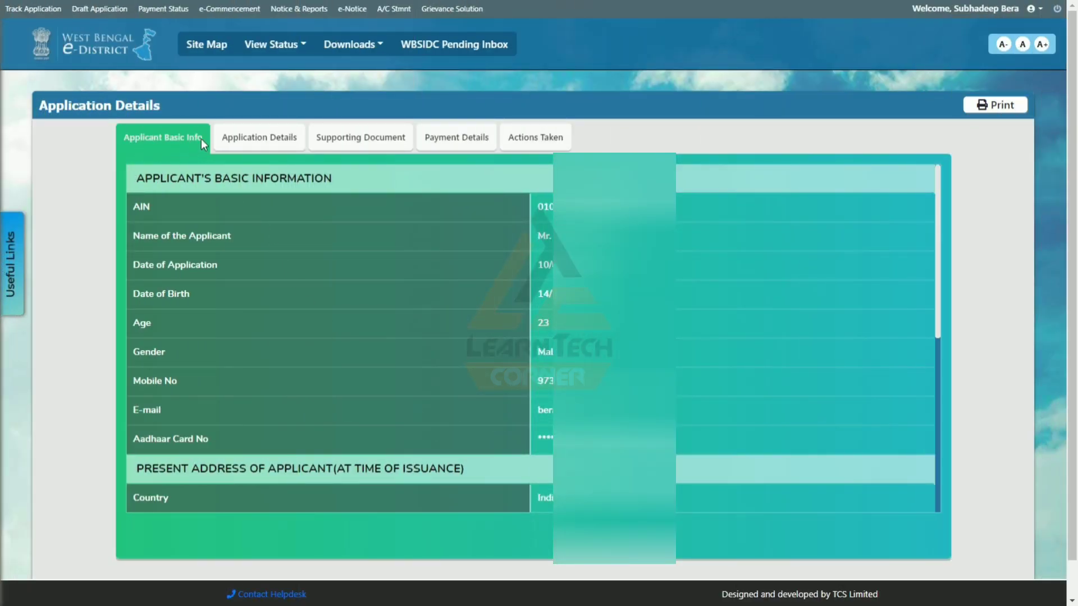
click(269, 145)
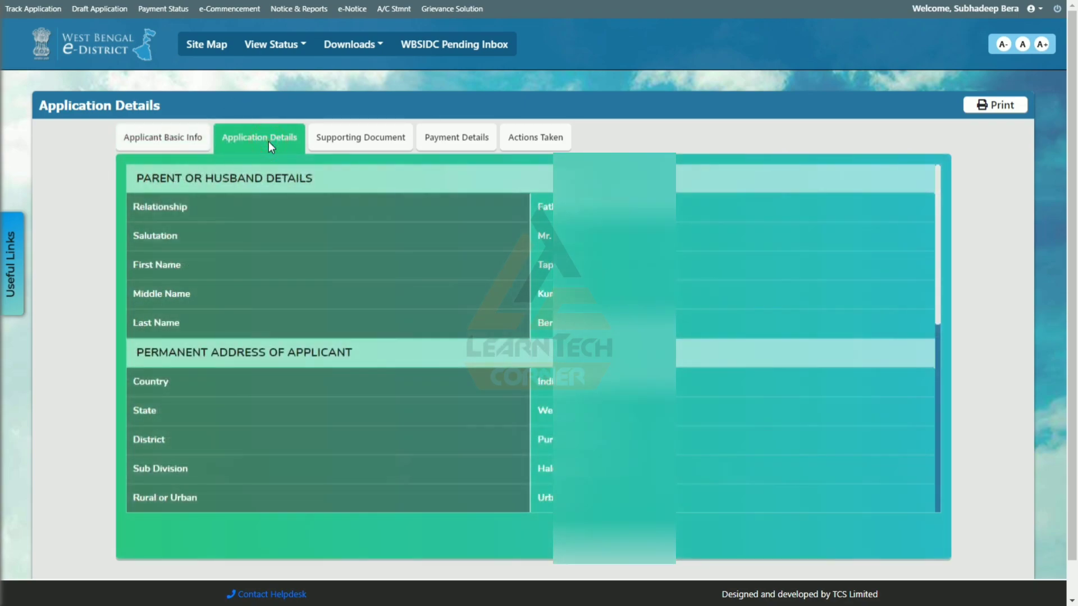
click(938, 346)
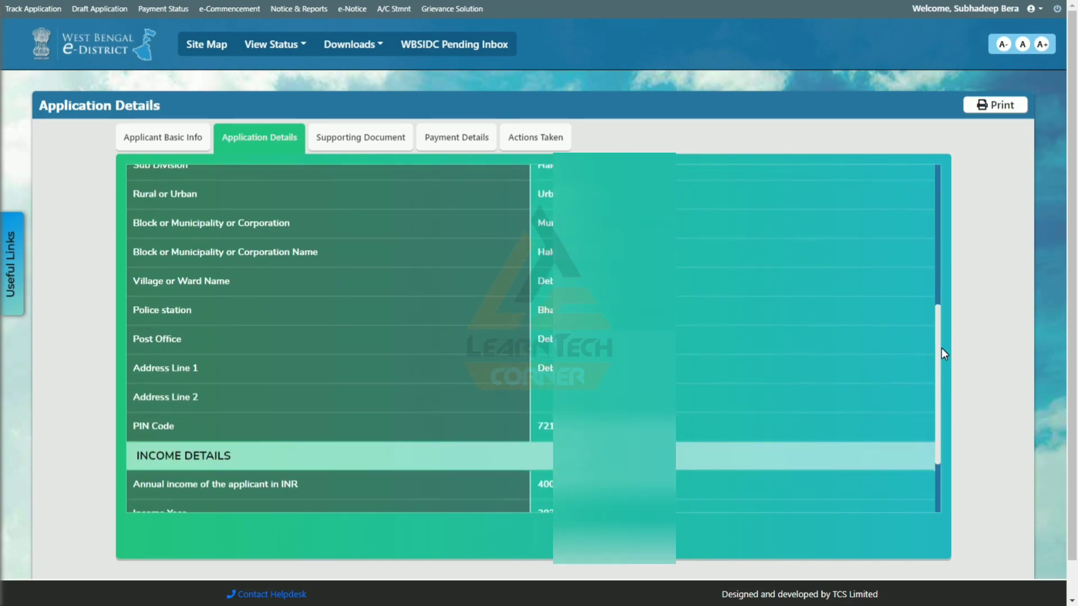
drag(938, 347, 947, 410)
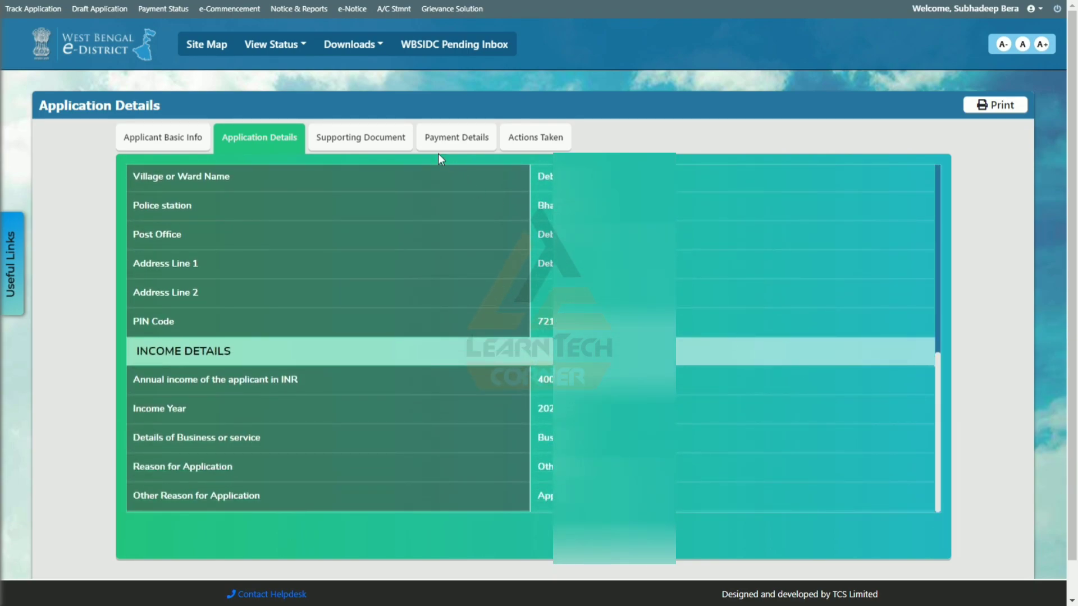
click(341, 139)
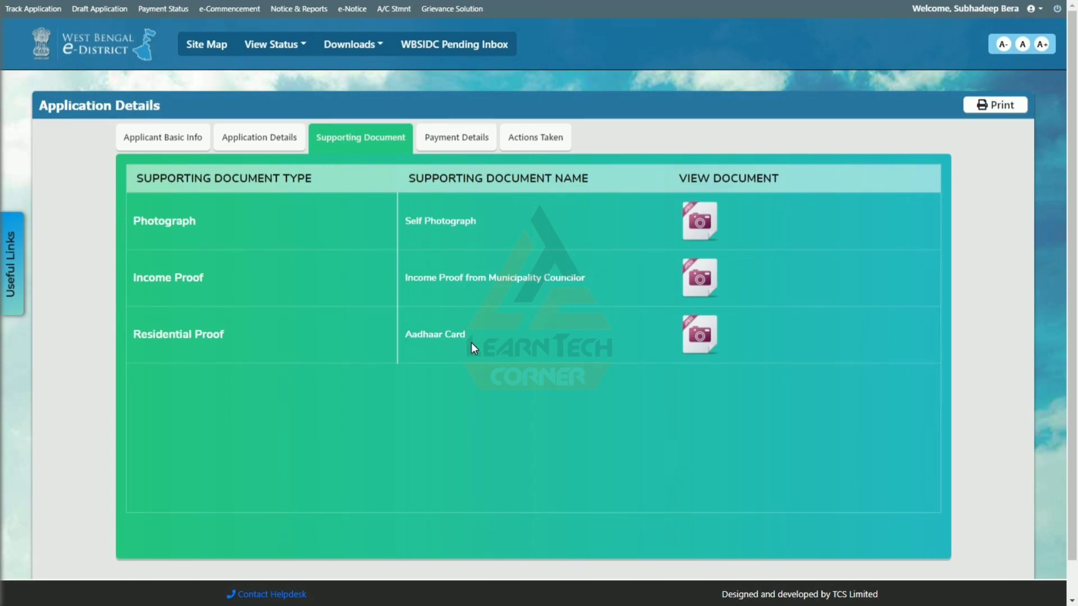
click(448, 137)
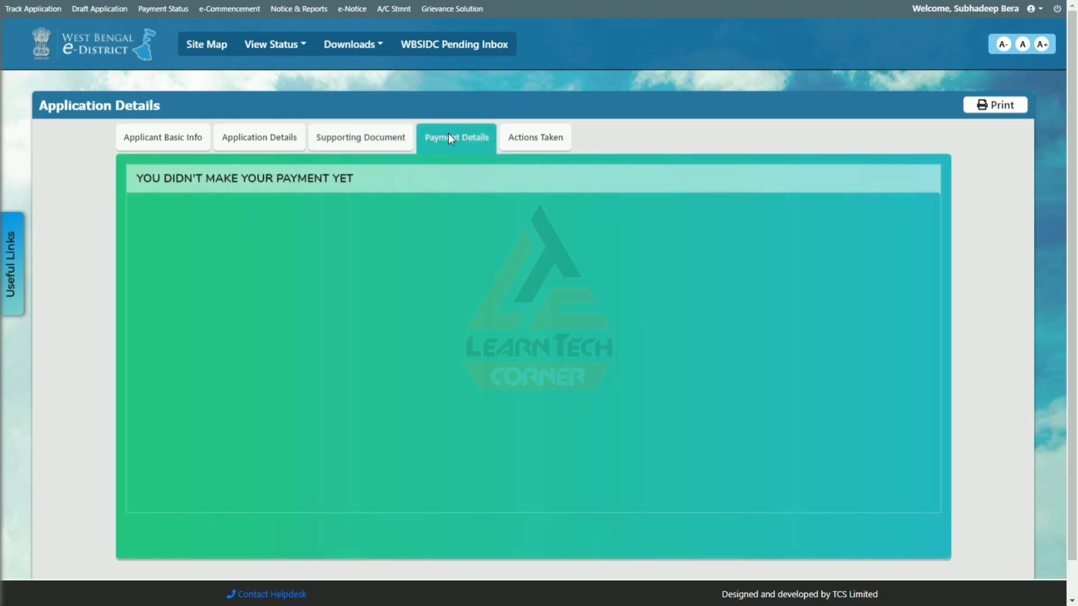
- Examine the actions taken on the application, including actor name, designation, action type, action date and comment
click(526, 138)
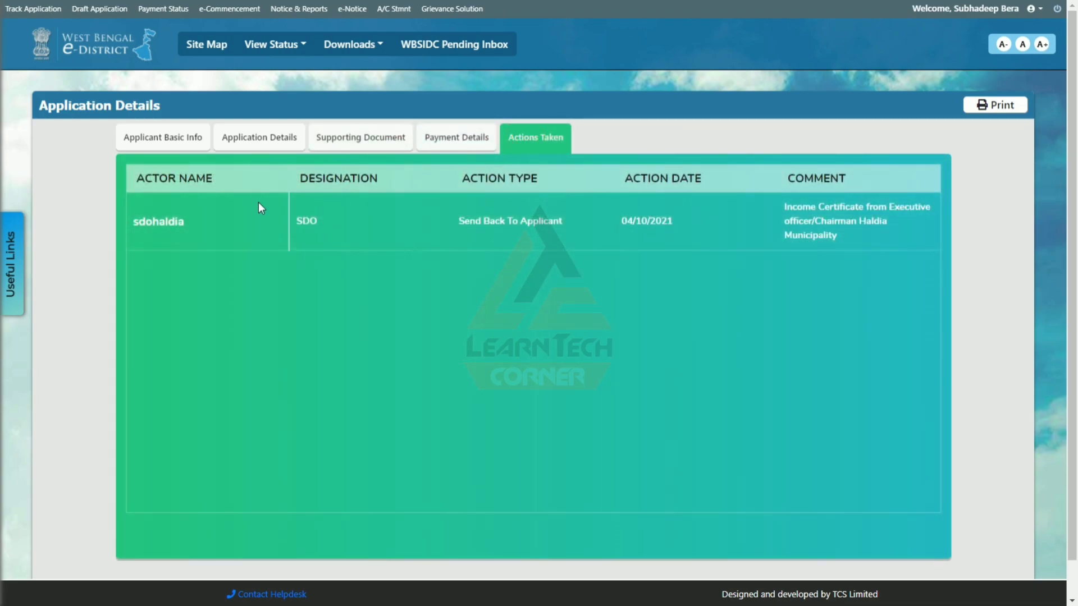
drag(136, 178, 231, 177)
click(231, 177)
drag(132, 221, 180, 223)
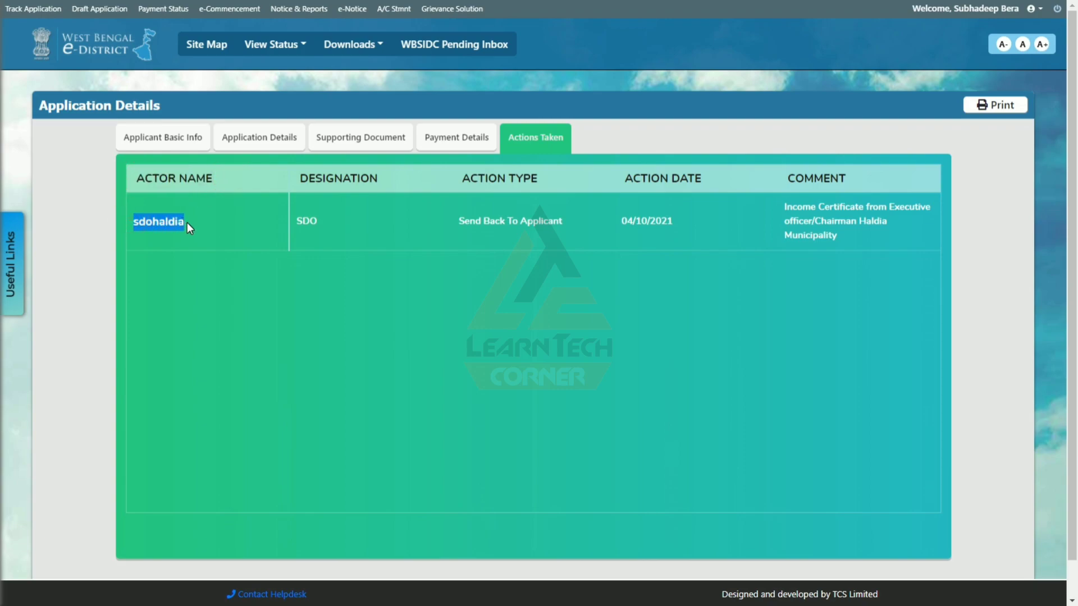
click(187, 221)
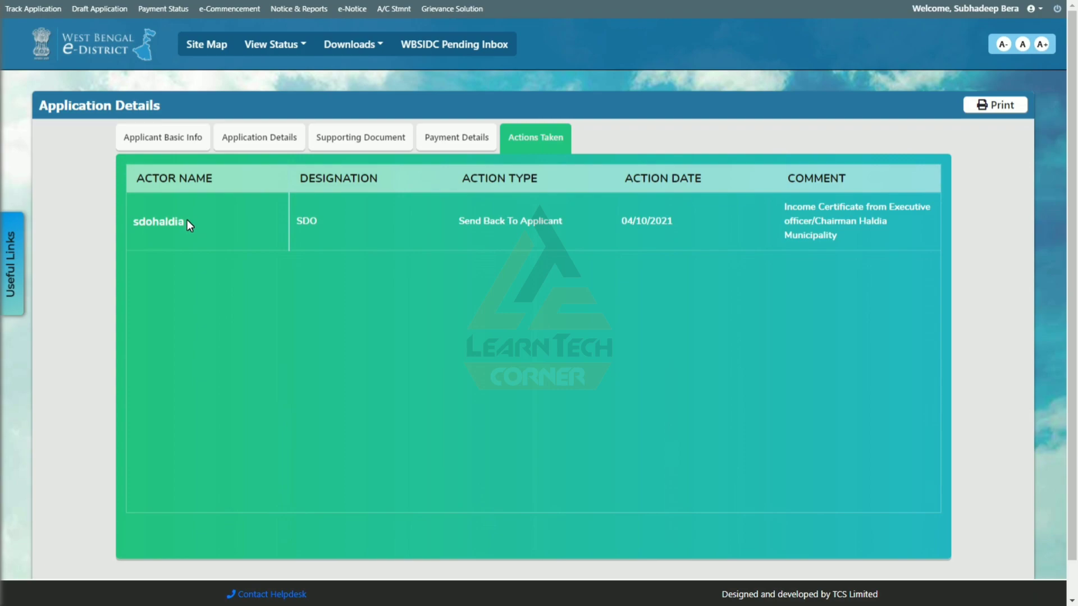
drag(300, 179, 379, 177)
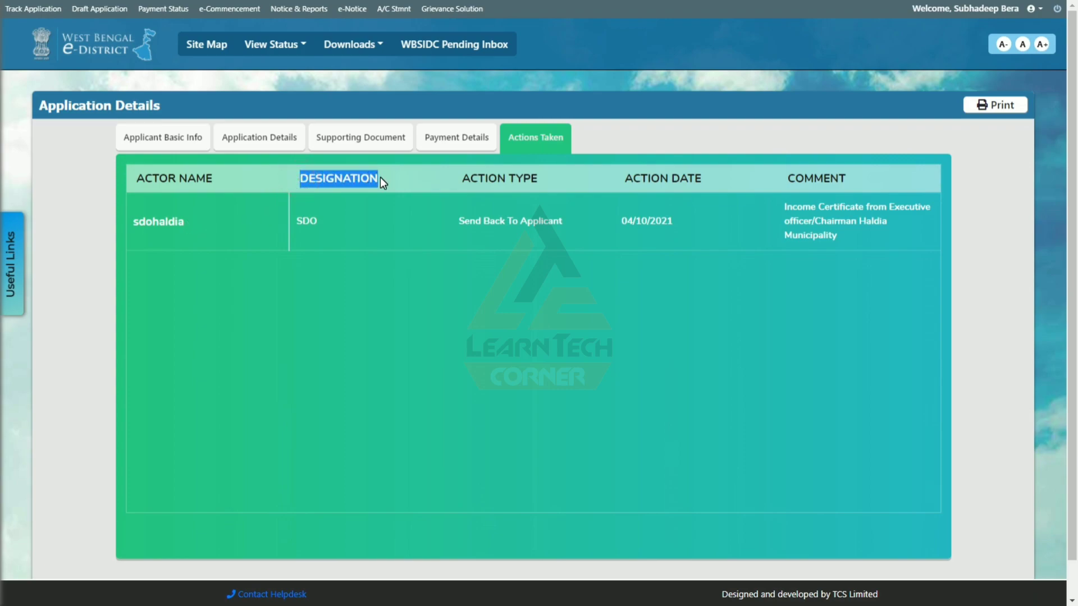
click(373, 178)
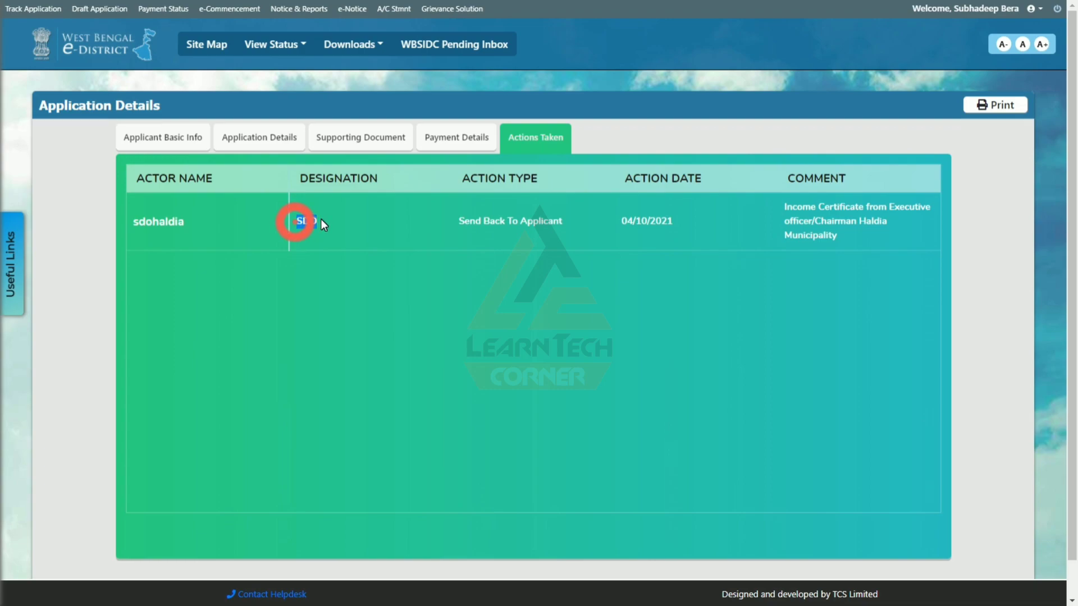
drag(462, 179, 552, 176)
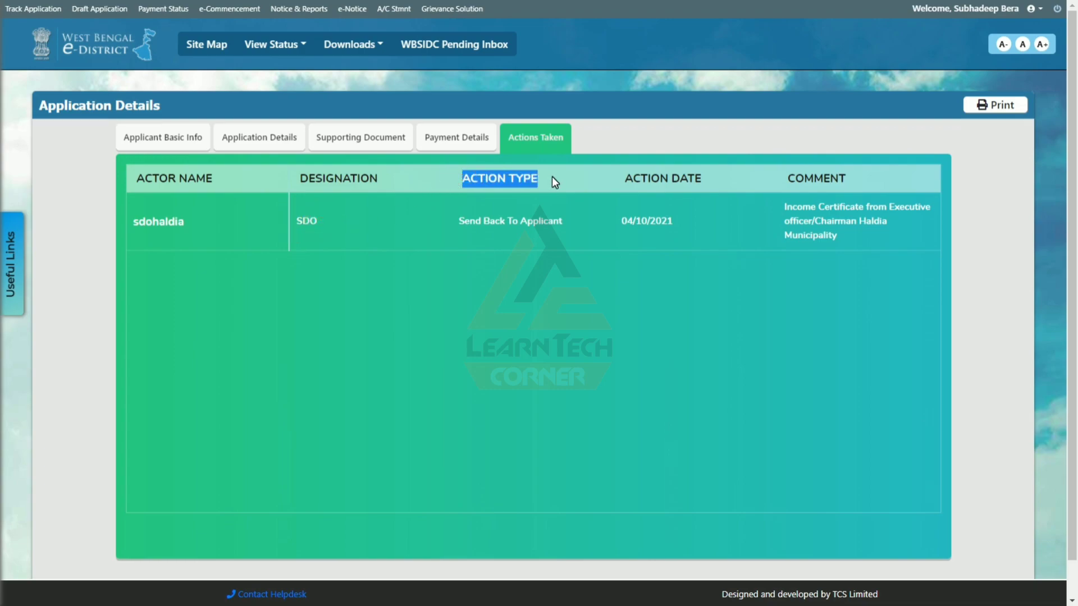
click(551, 177)
drag(458, 223, 563, 223)
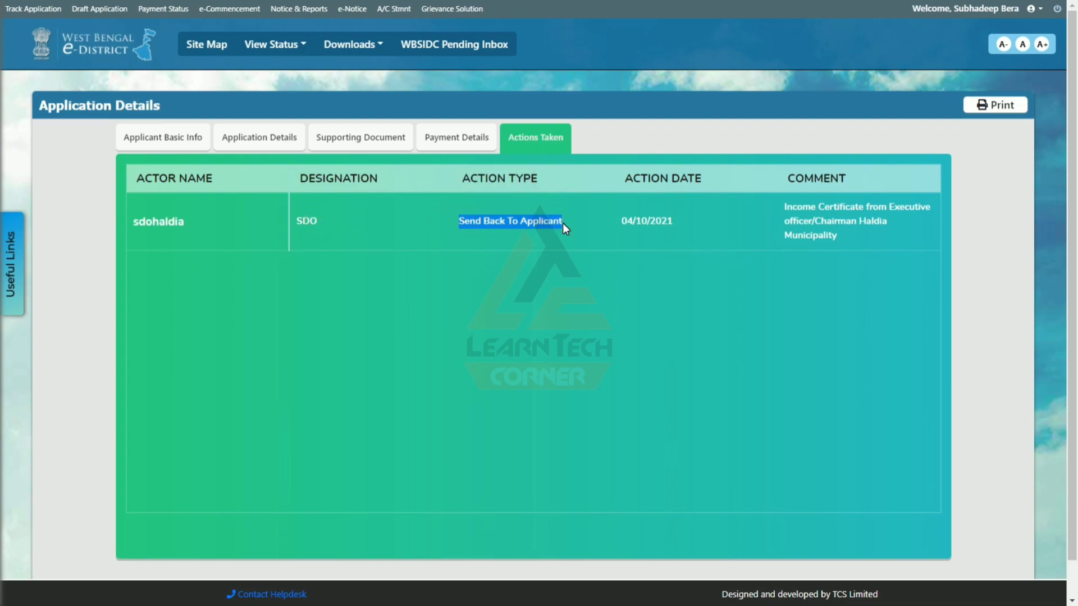
click(564, 223)
drag(624, 178, 709, 185)
click(709, 186)
drag(620, 221, 678, 221)
click(679, 223)
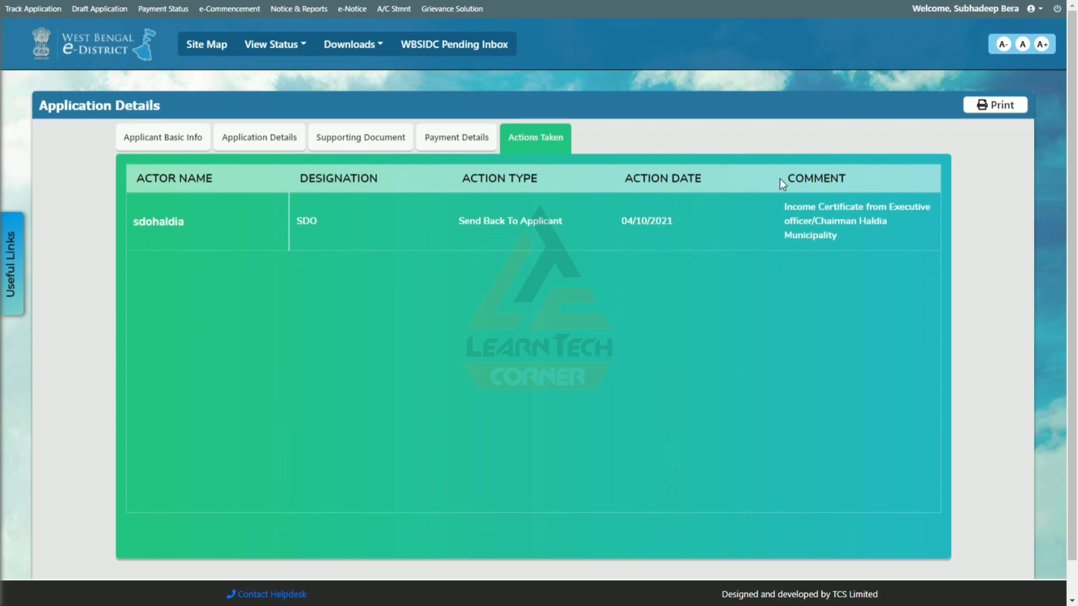
drag(786, 179, 854, 179)
click(854, 180)
drag(782, 205, 862, 237)
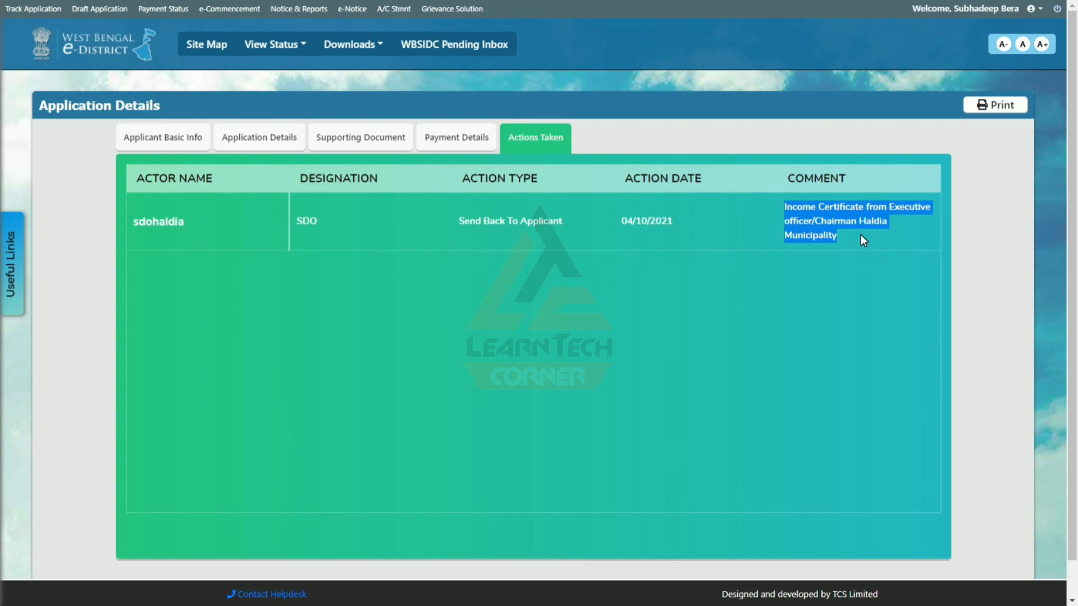
click(860, 244)
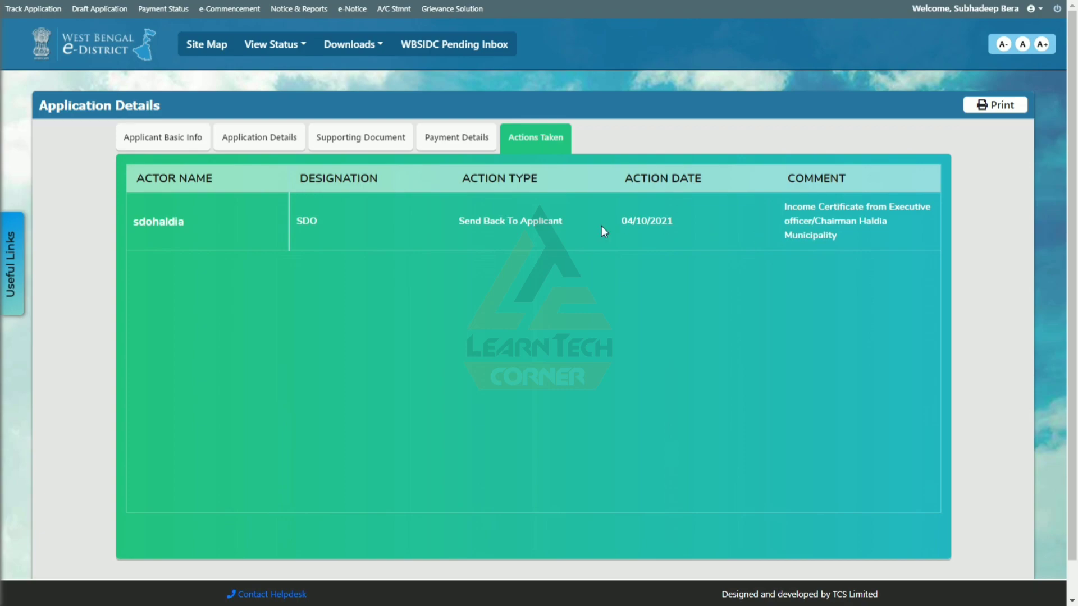
- Return to application tracking, open the sent-back Income Certificate's supporting document page, and review its applicant details, remark and upload options
click(35, 17)
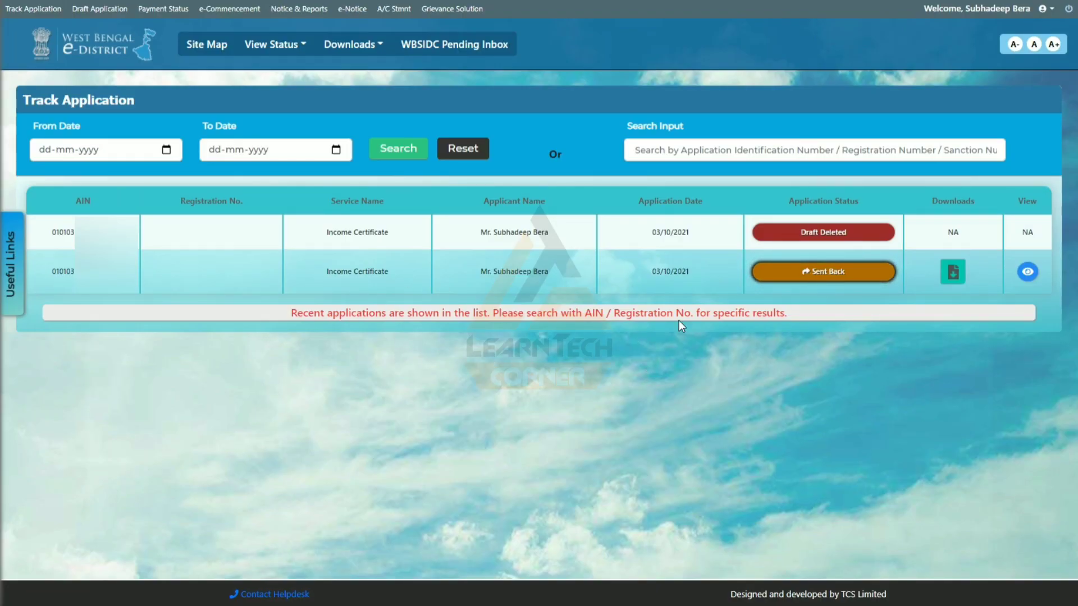
click(826, 278)
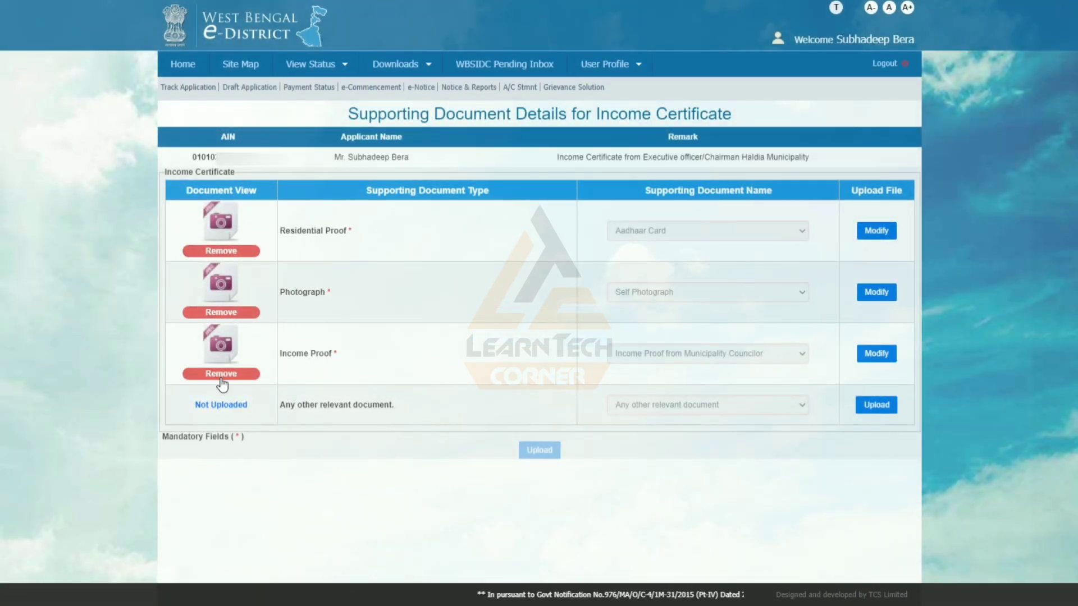
click(189, 158)
drag(189, 160, 268, 165)
drag(332, 157, 420, 152)
click(548, 160)
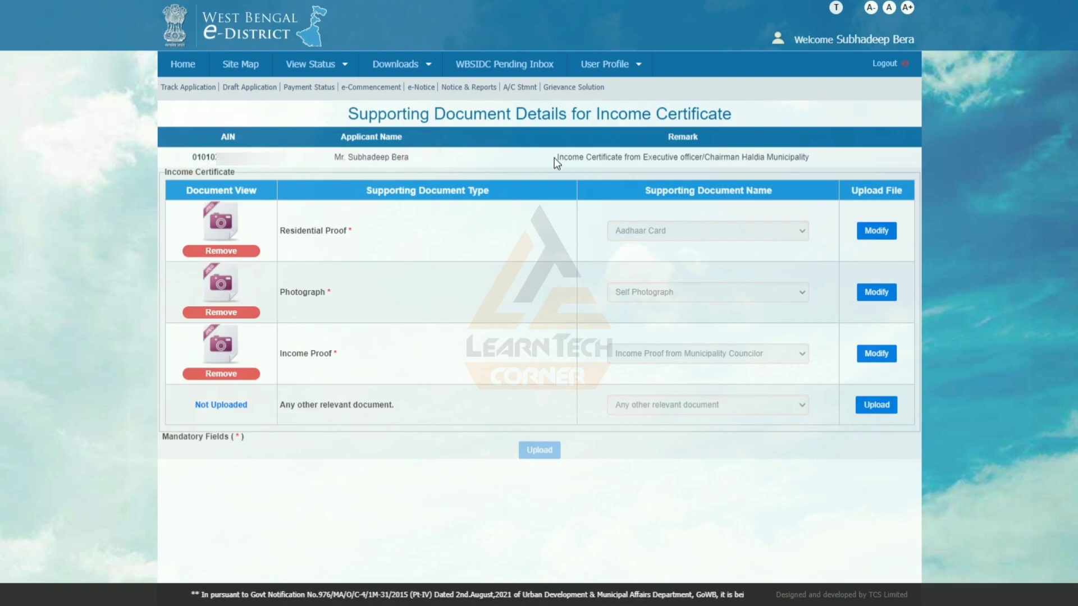
drag(552, 158, 778, 157)
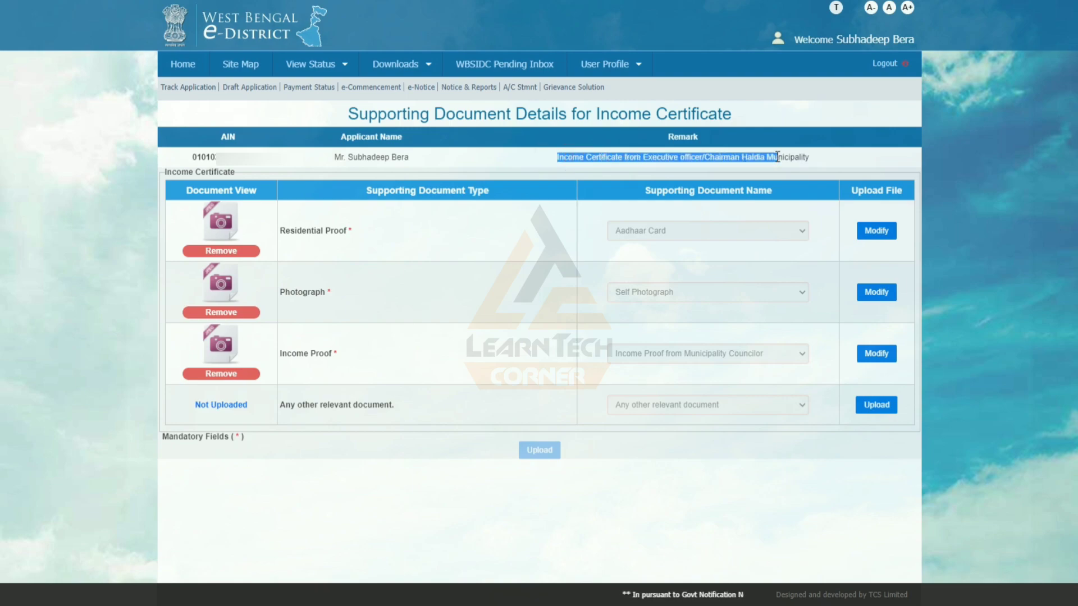
click(813, 156)
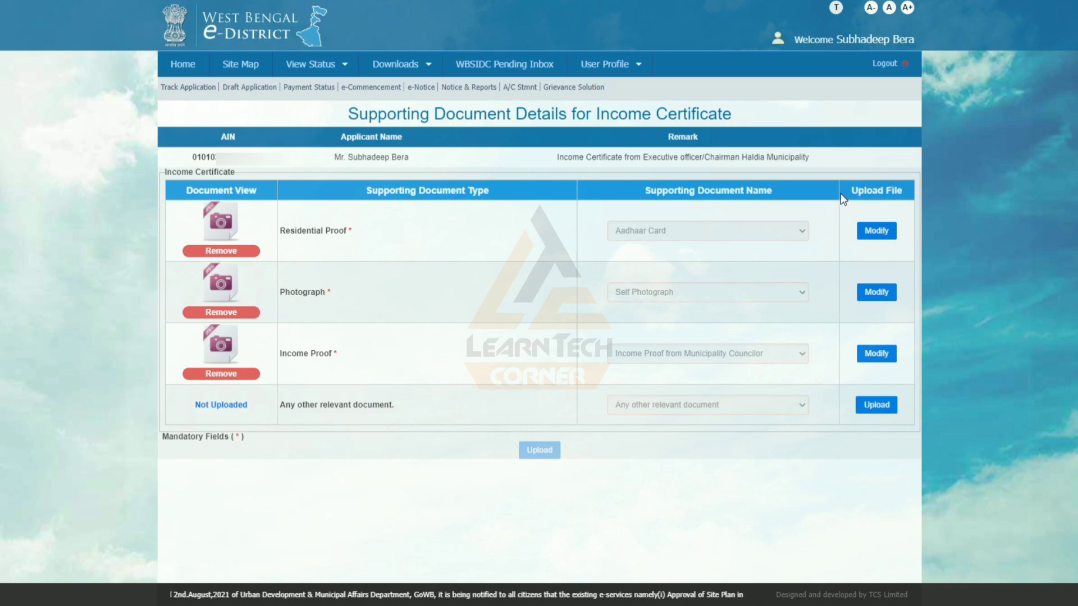
drag(856, 187, 910, 195)
click(910, 195)
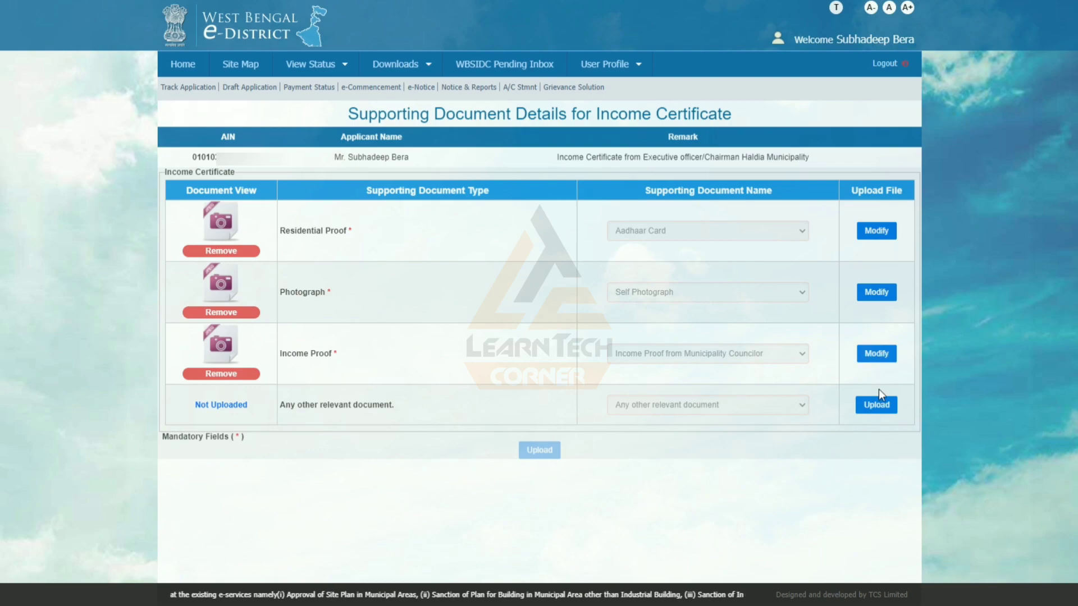
- Try to modify the uploaded Residential Proof and Photograph documents
click(873, 237)
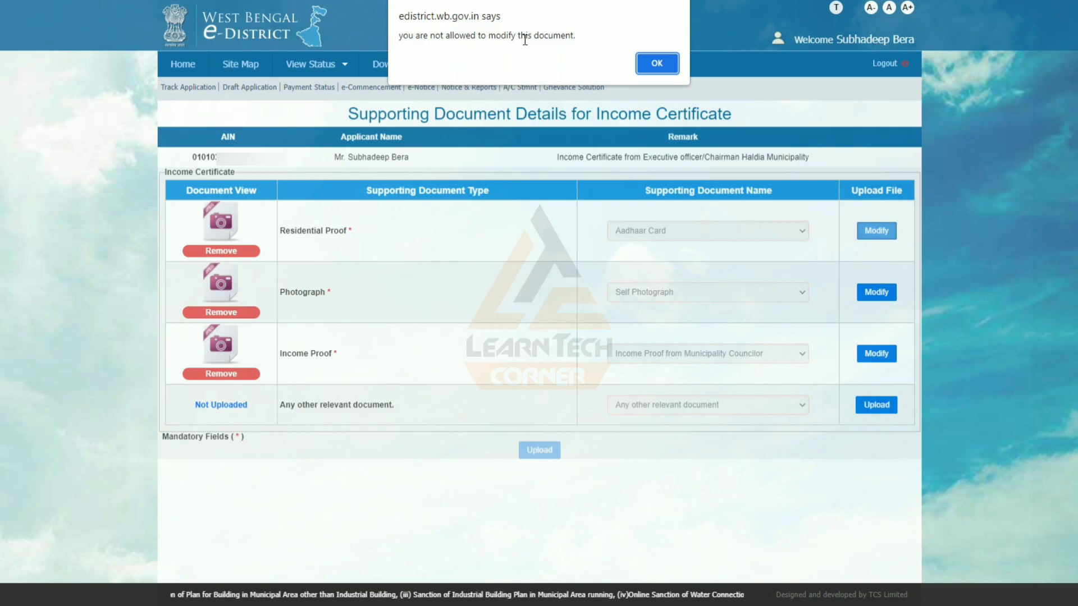
click(657, 64)
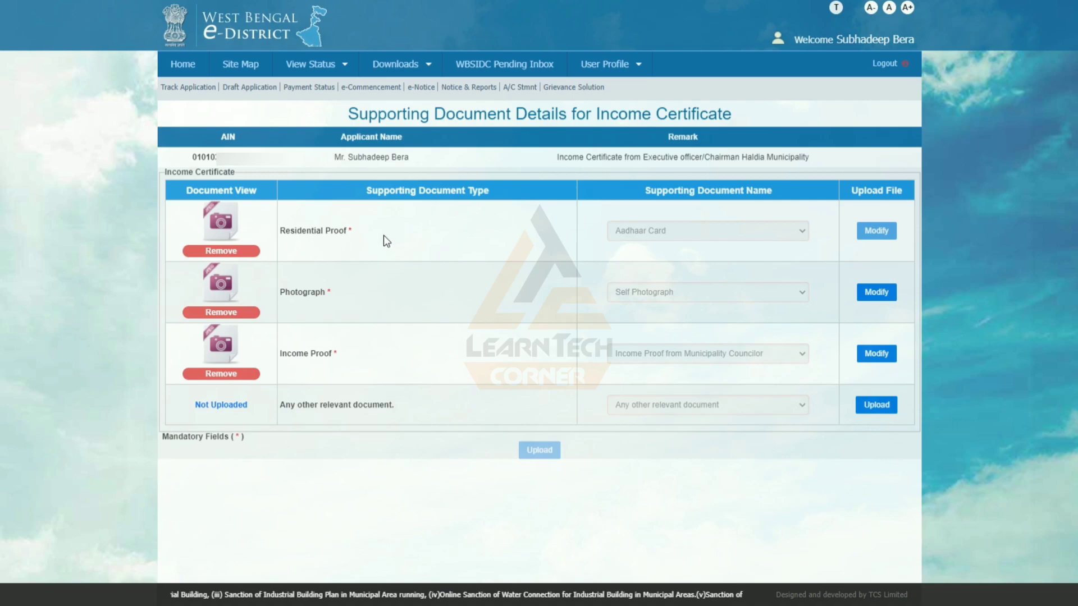
click(879, 297)
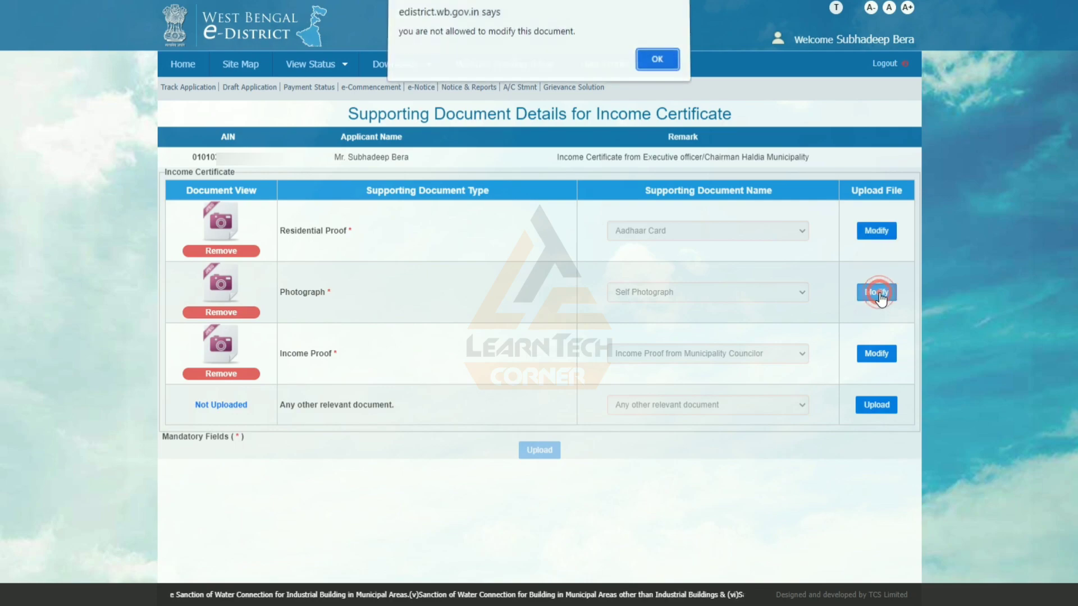
drag(402, 35, 578, 38)
click(578, 38)
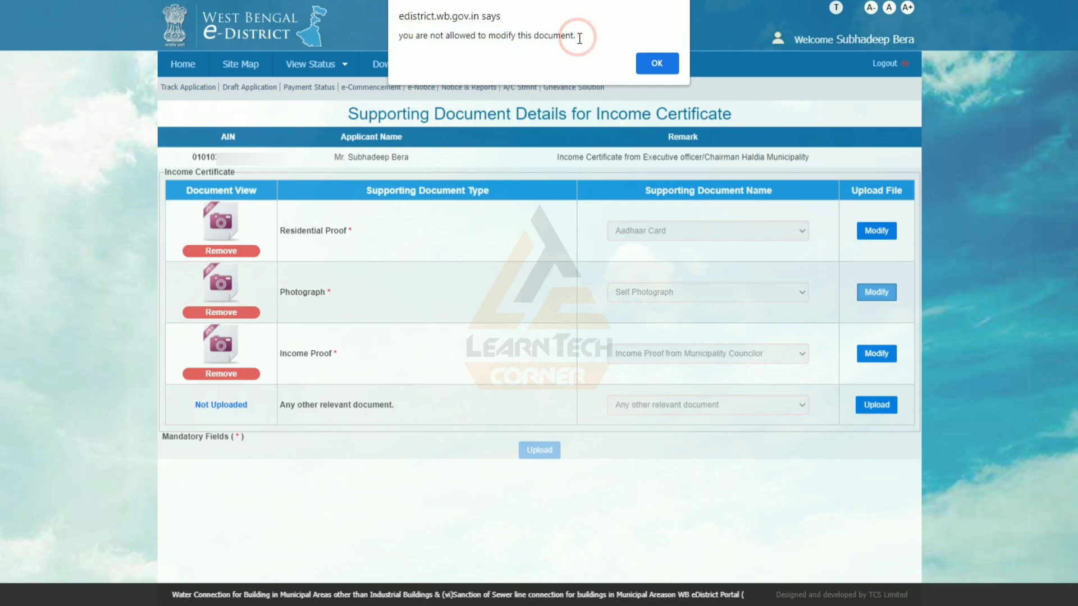
click(657, 64)
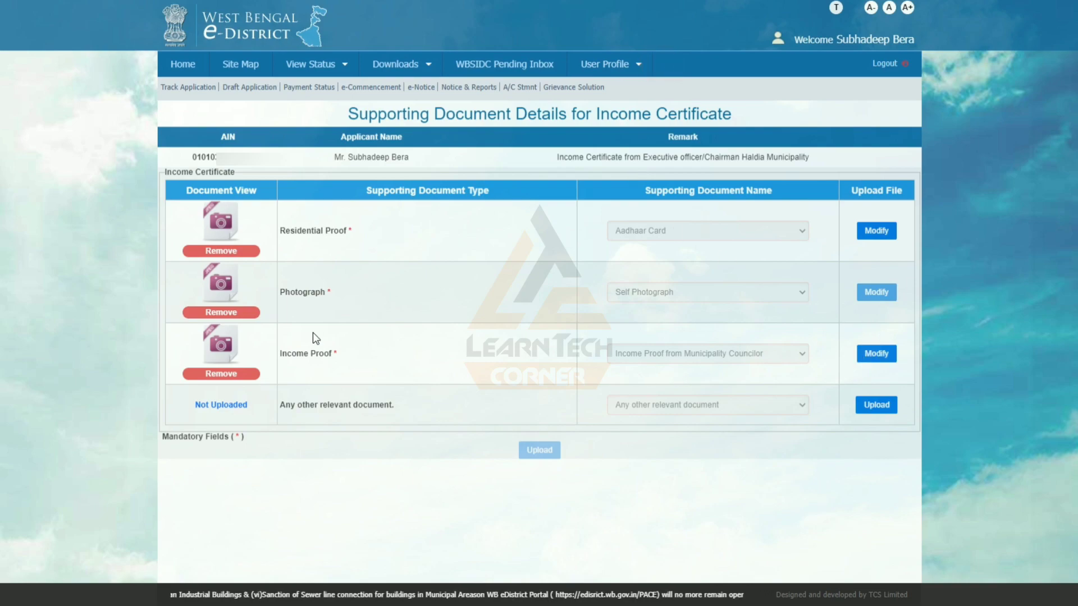
- Open the uploaded Income Proof for modification and select Income Proof from Municipality Councilor as the supporting document name
drag(273, 354, 337, 349)
click(343, 364)
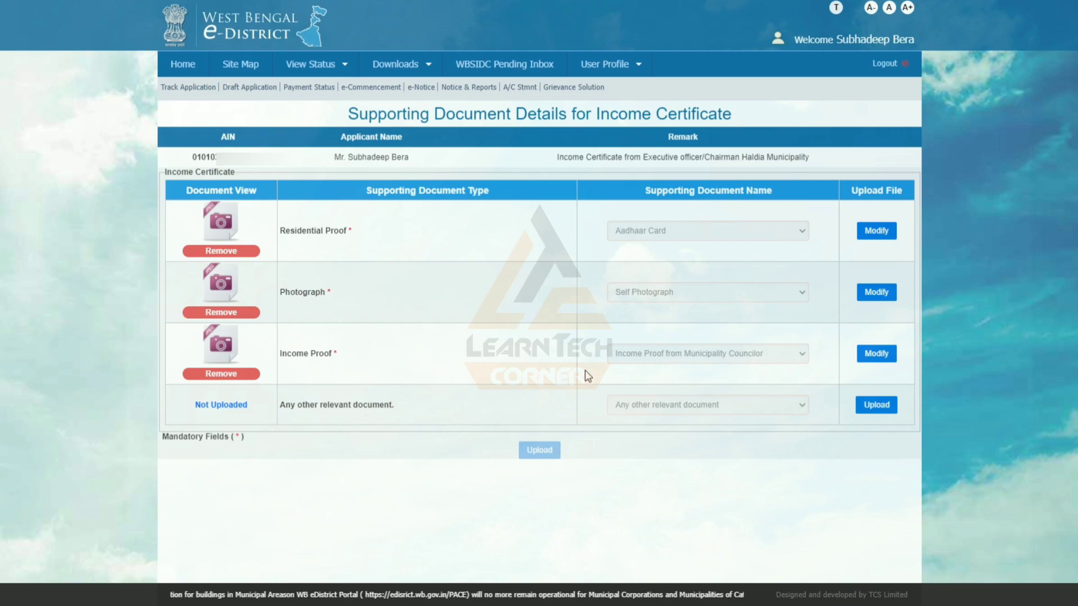
click(880, 355)
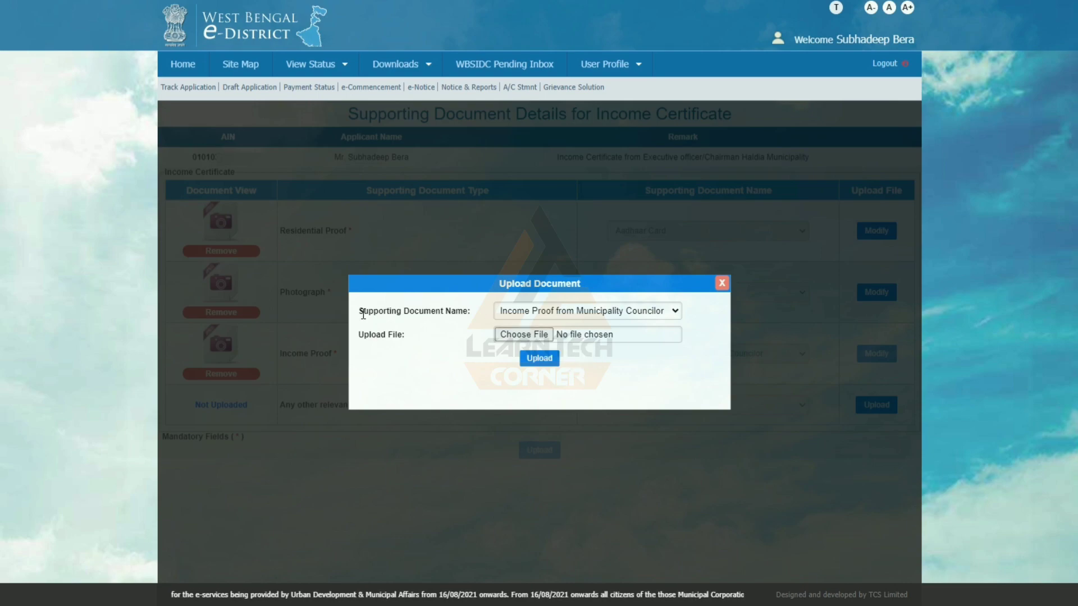
click(537, 317)
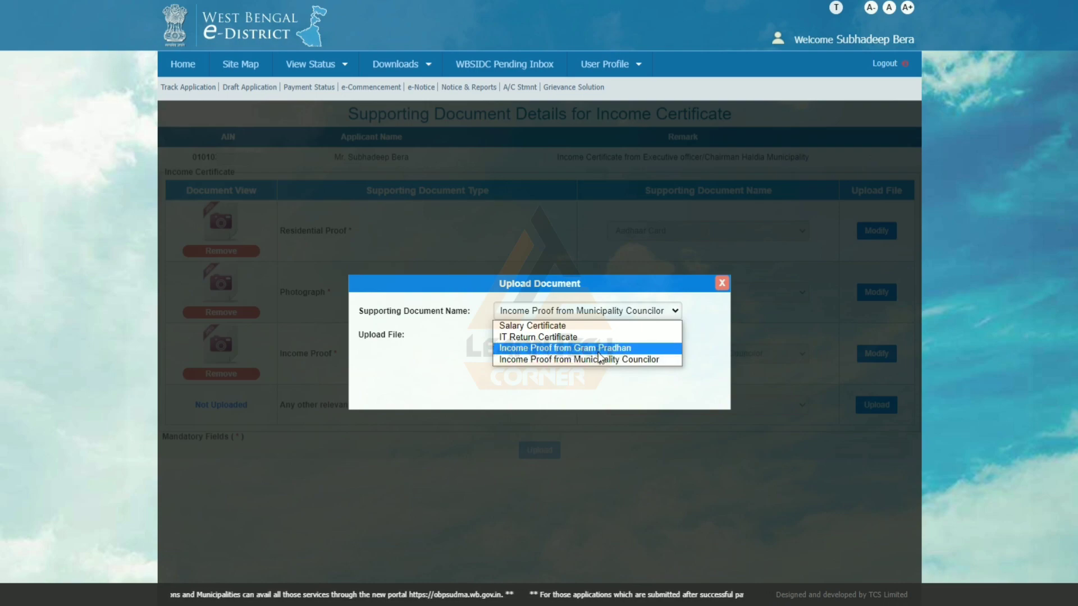
click(576, 360)
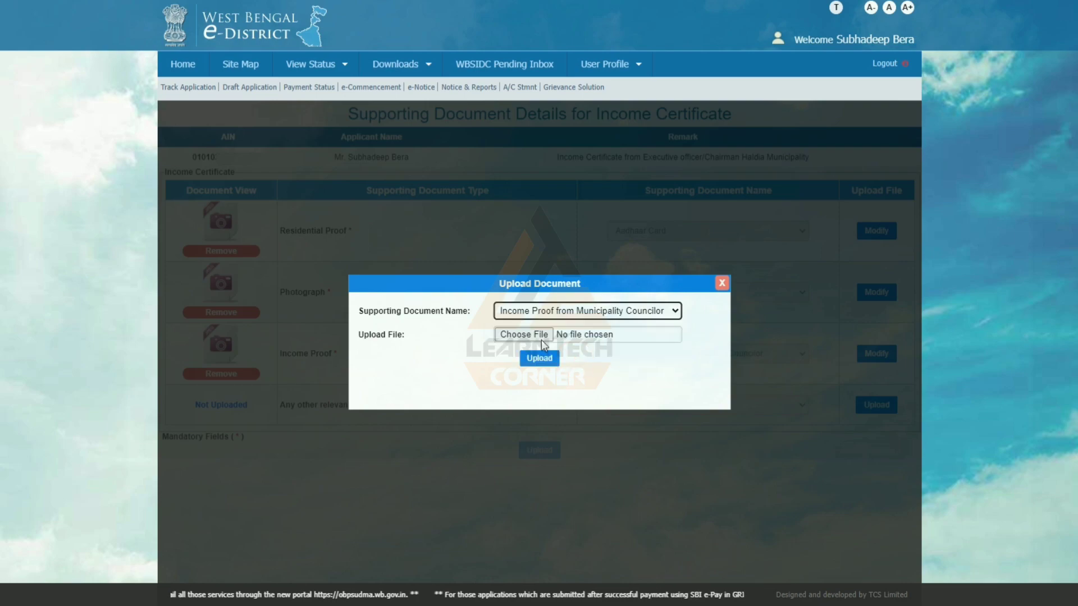
- Choose the Income Certificate100kb image as the Income Proof file, upload it and close the upload dialog
click(519, 335)
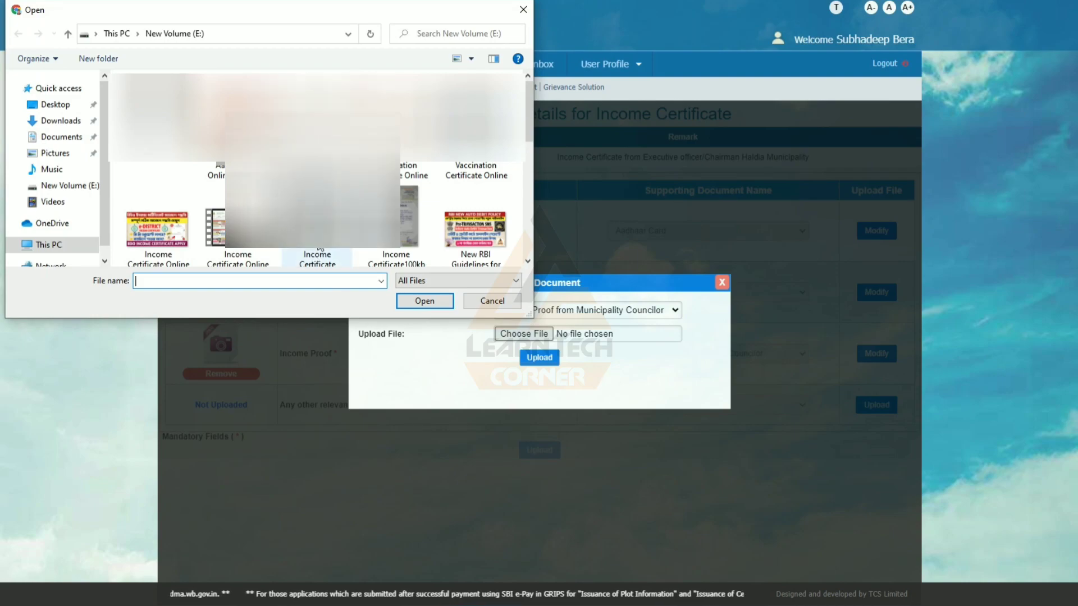
click(400, 205)
click(434, 300)
click(540, 359)
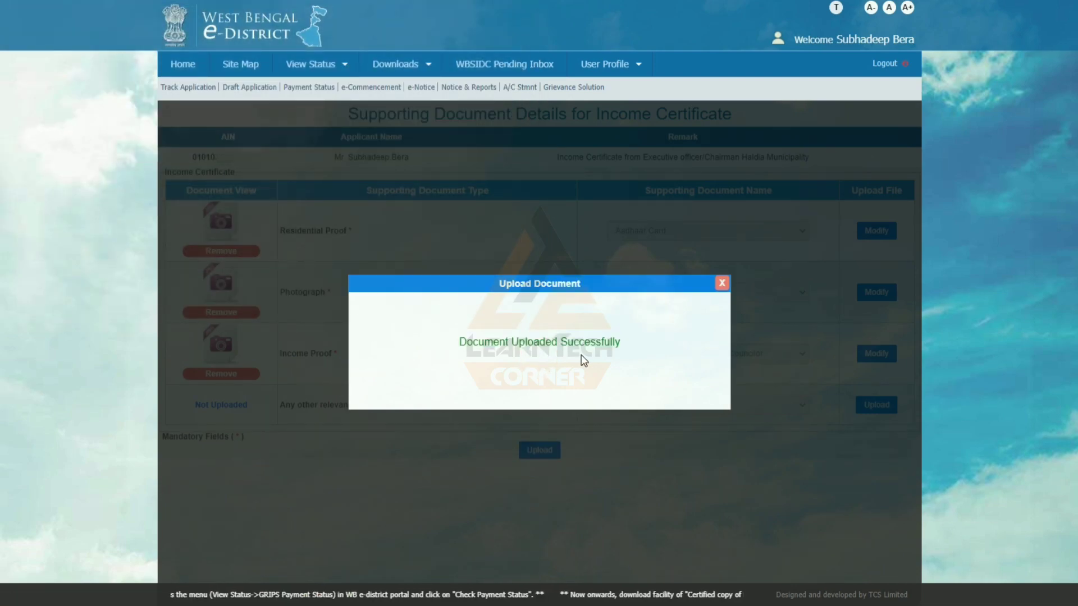
click(723, 283)
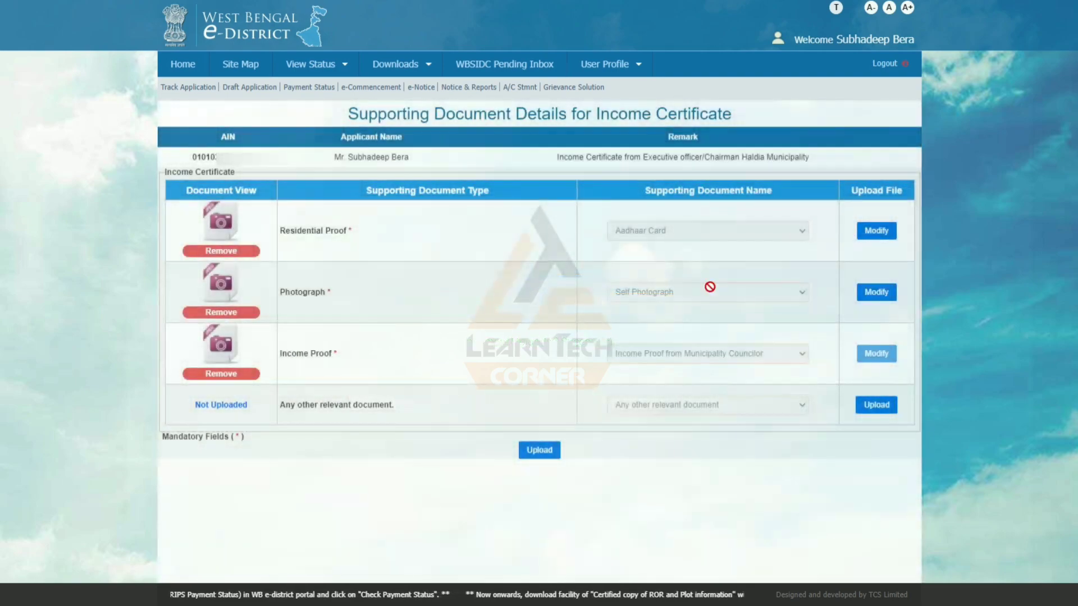
- Return to application tracking, open the in-progress Income Certificate application and view the actions taken on it
click(191, 88)
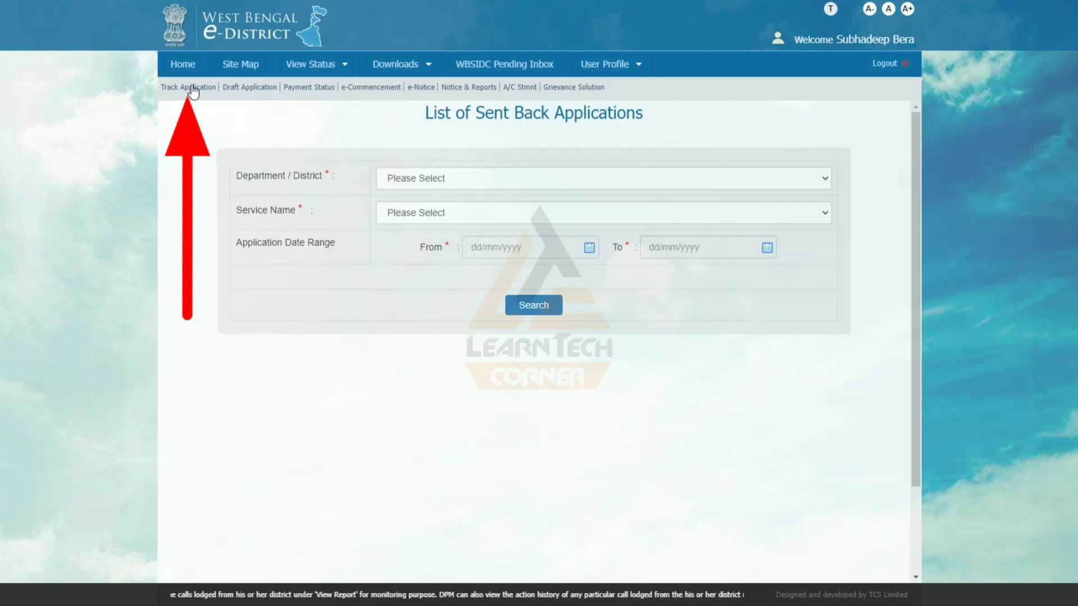
click(192, 91)
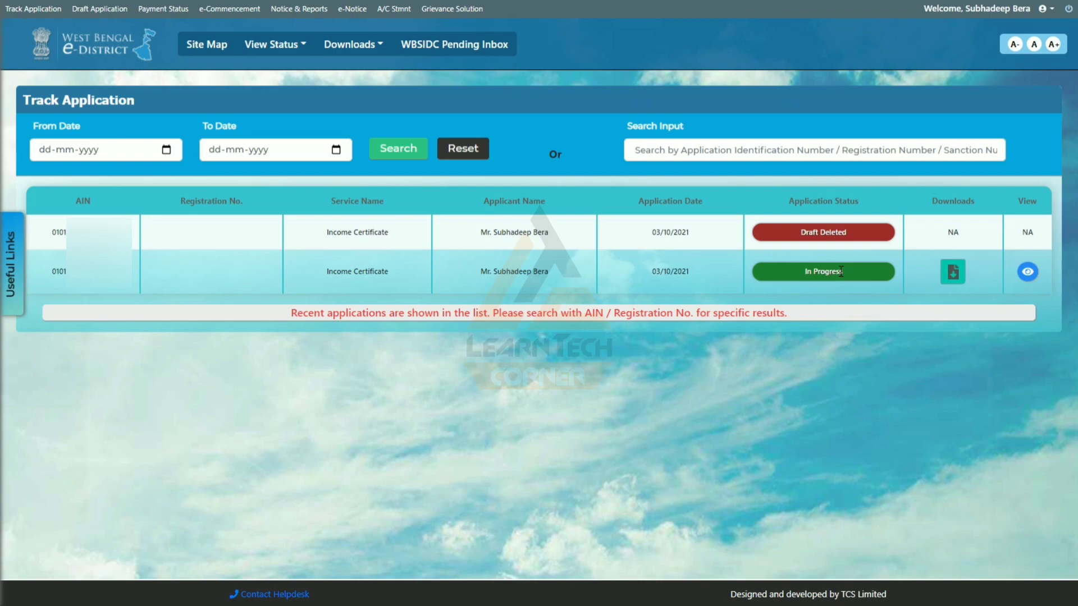
click(1027, 271)
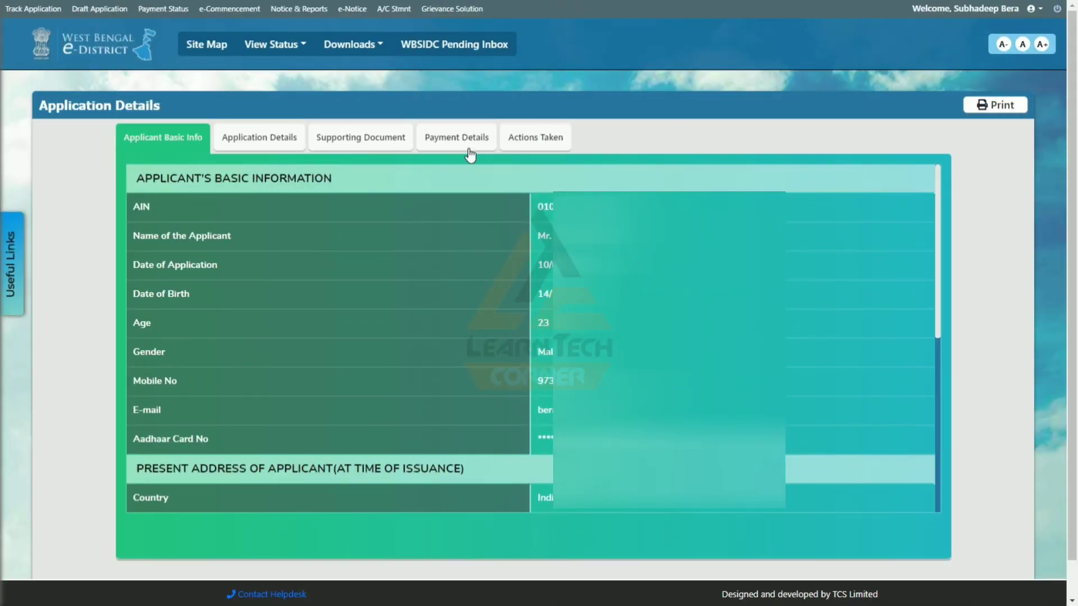
click(511, 136)
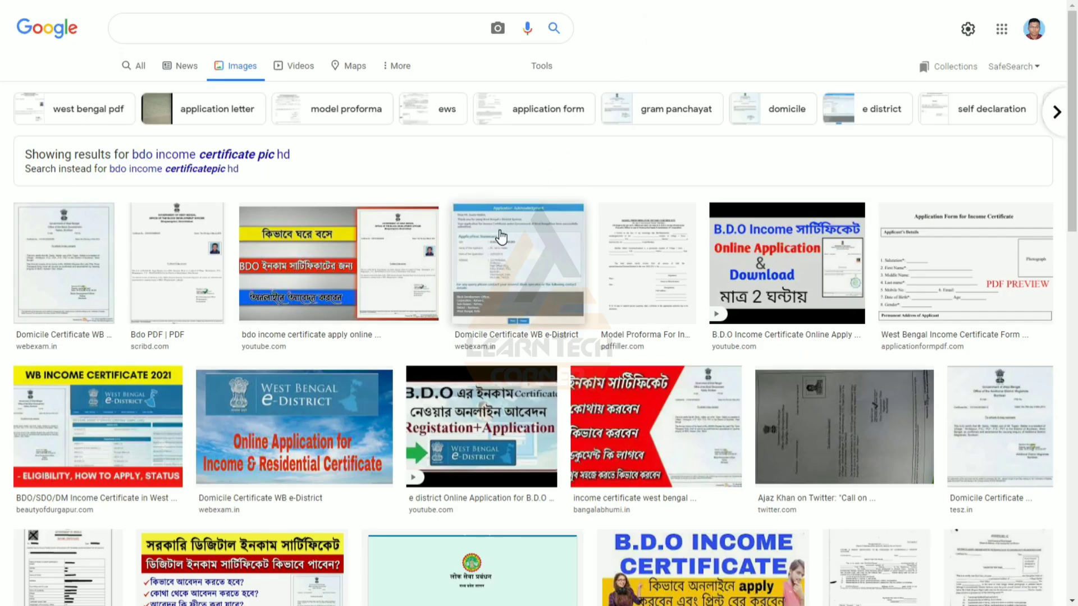
- Switch to Google Images and browse the results for BDO income certificate pictures and sent-back applications
scroll(501, 236, down, 3)
scroll(501, 235, down, 6)
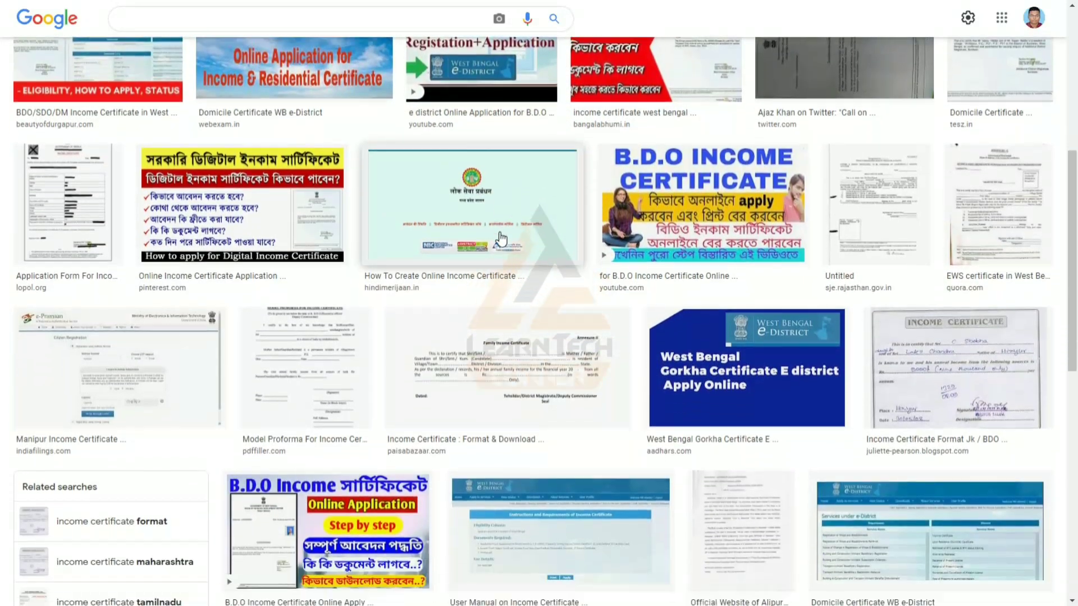
scroll(500, 236, up, 10)
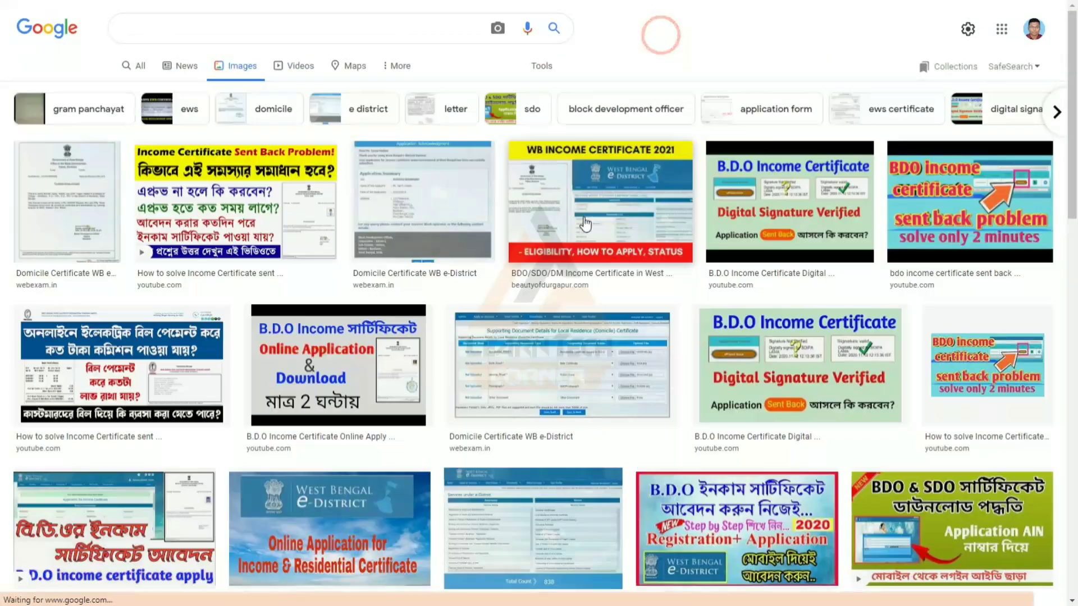
scroll(587, 235, down, 5)
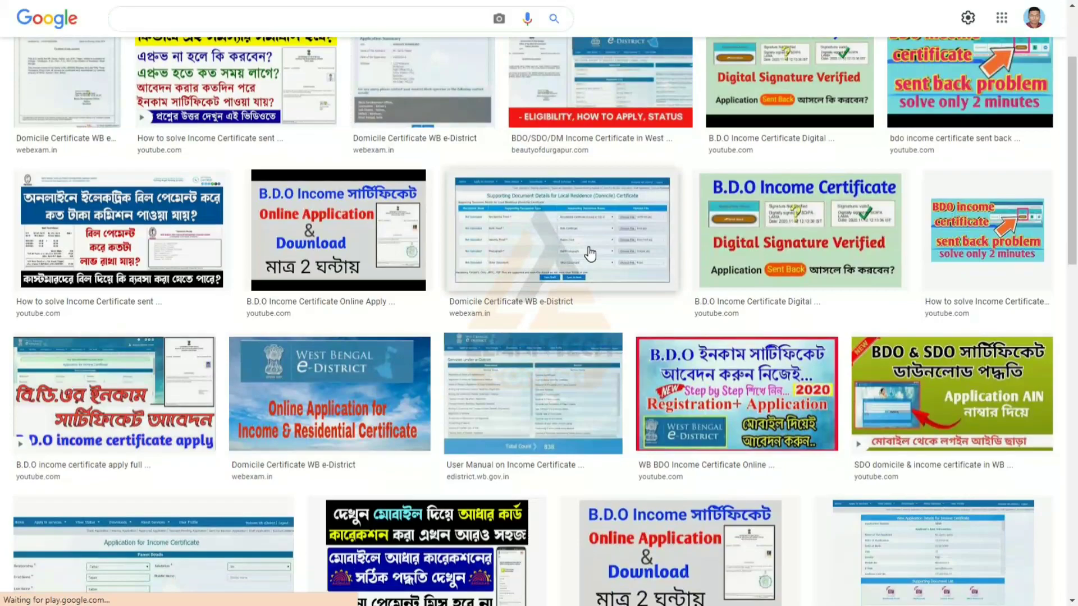
scroll(561, 244, down, 3)
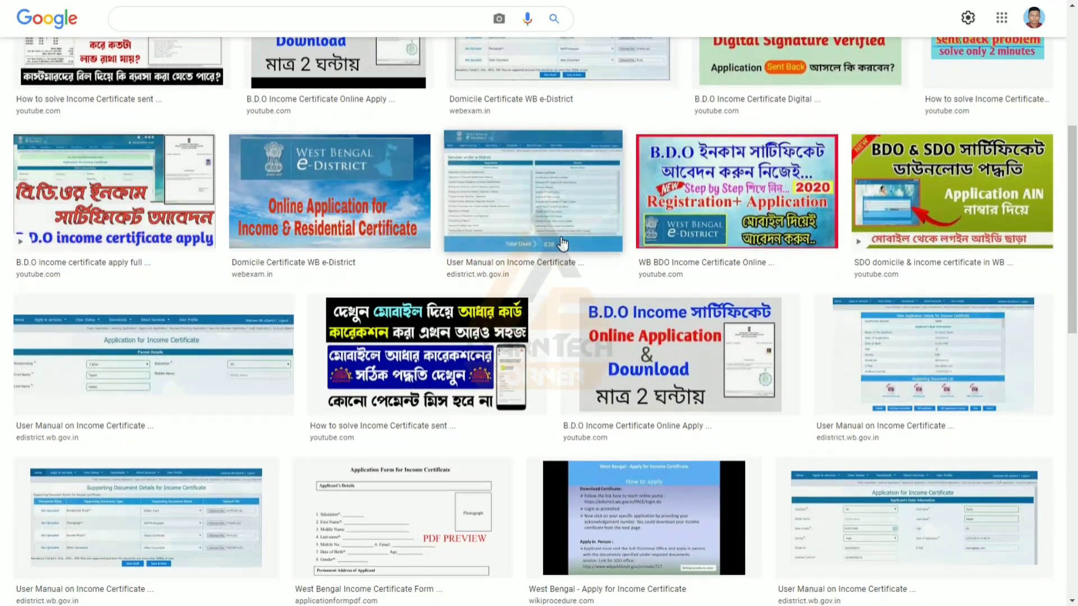
scroll(562, 243, down, 5)
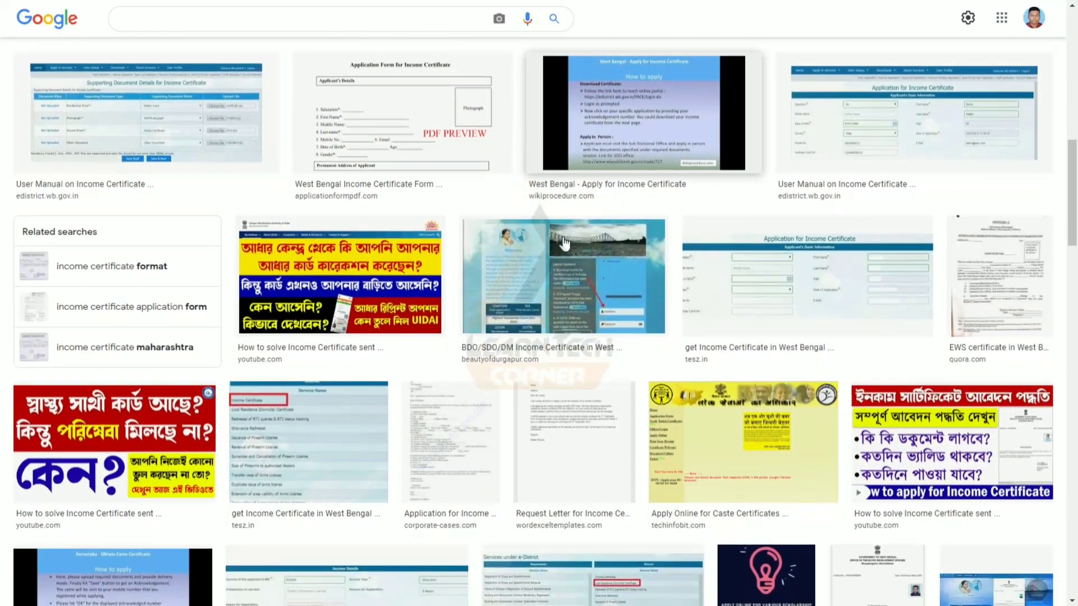
scroll(562, 242, down, 2)
scroll(560, 241, up, 8)
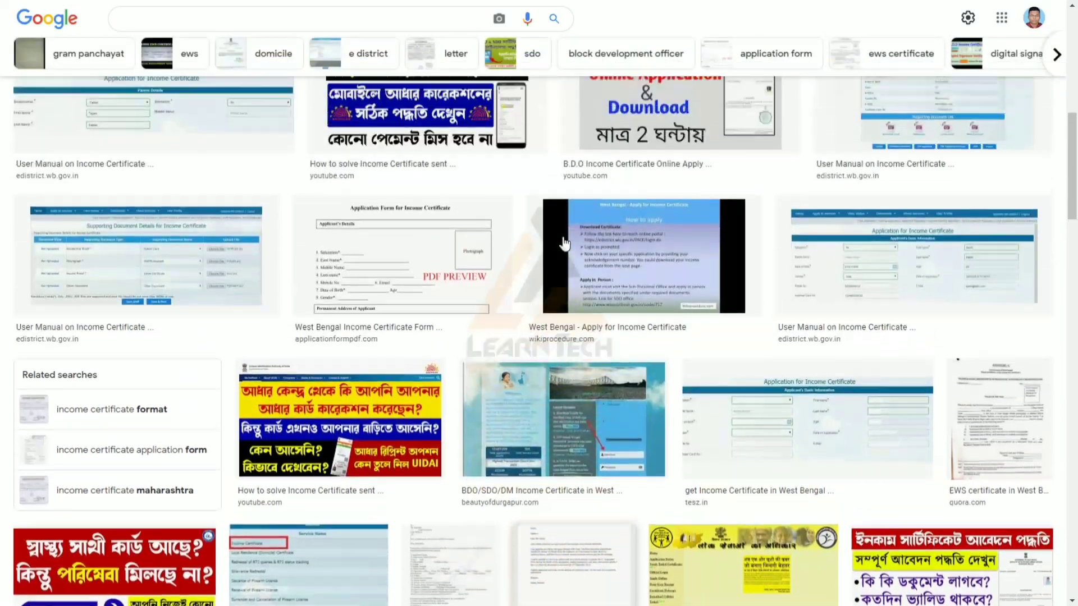
scroll(552, 239, up, 7)
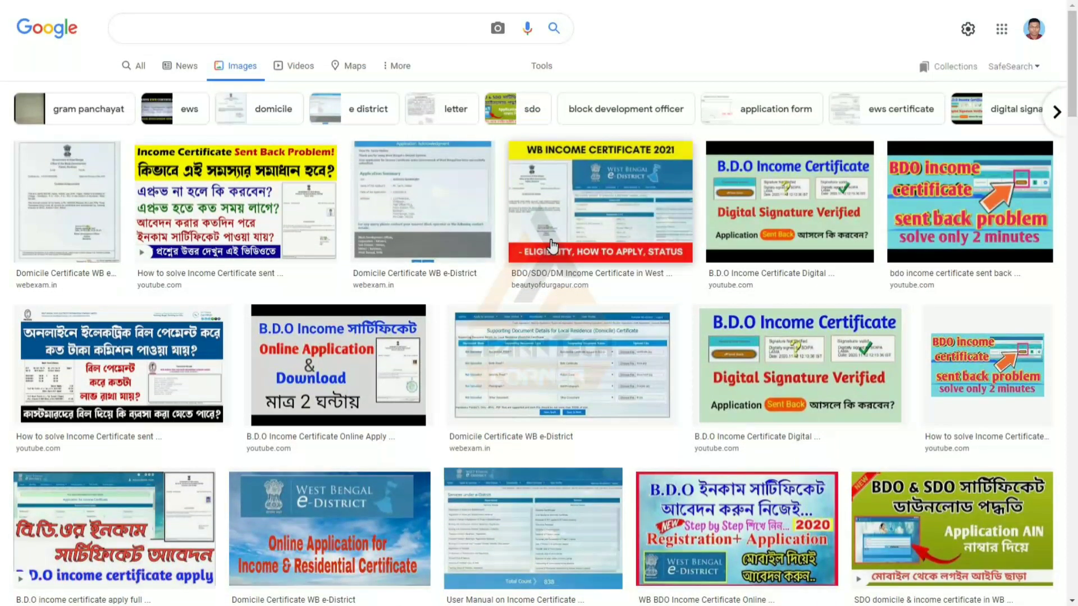